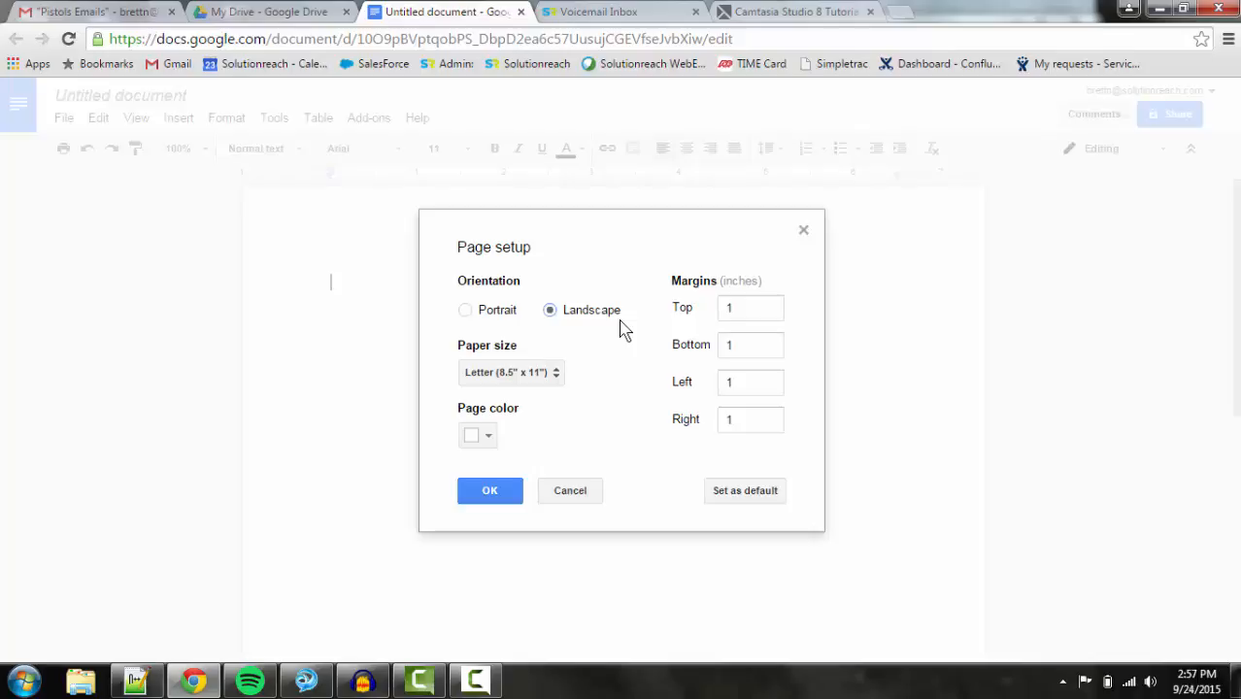
Step: Set the page margins to .75 inches at the top and .5 inches at the bottom, left and right, and apply them
key(Tab)
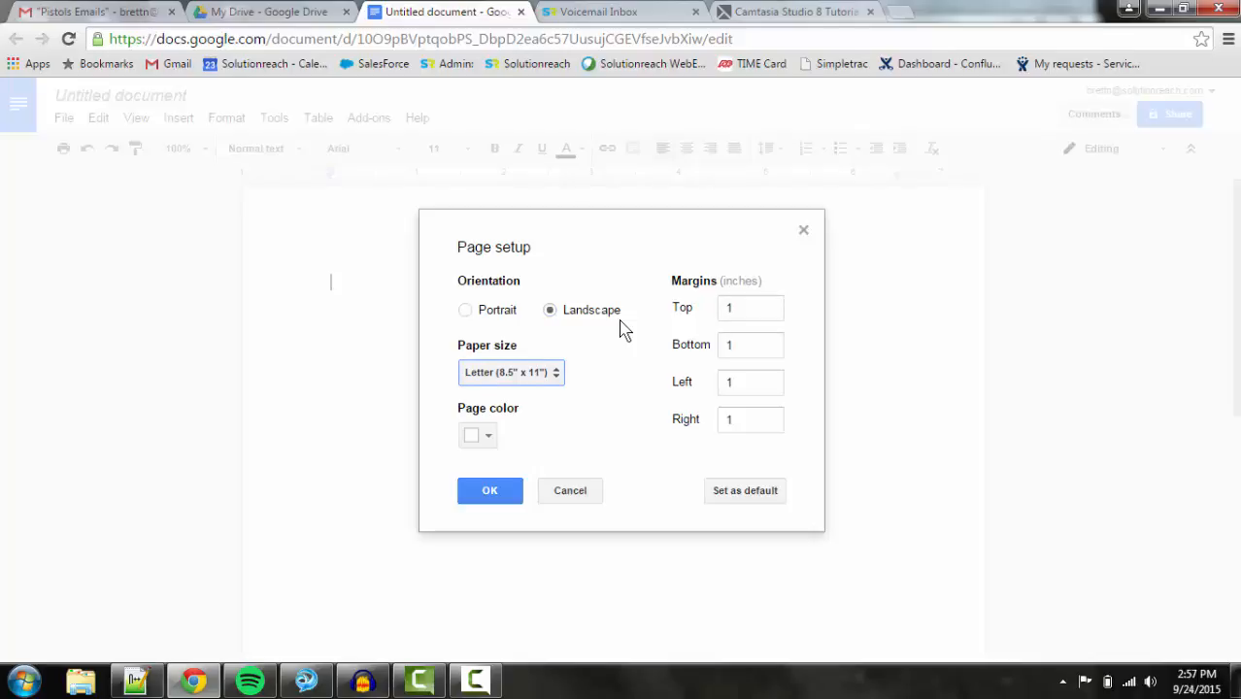
click(742, 307)
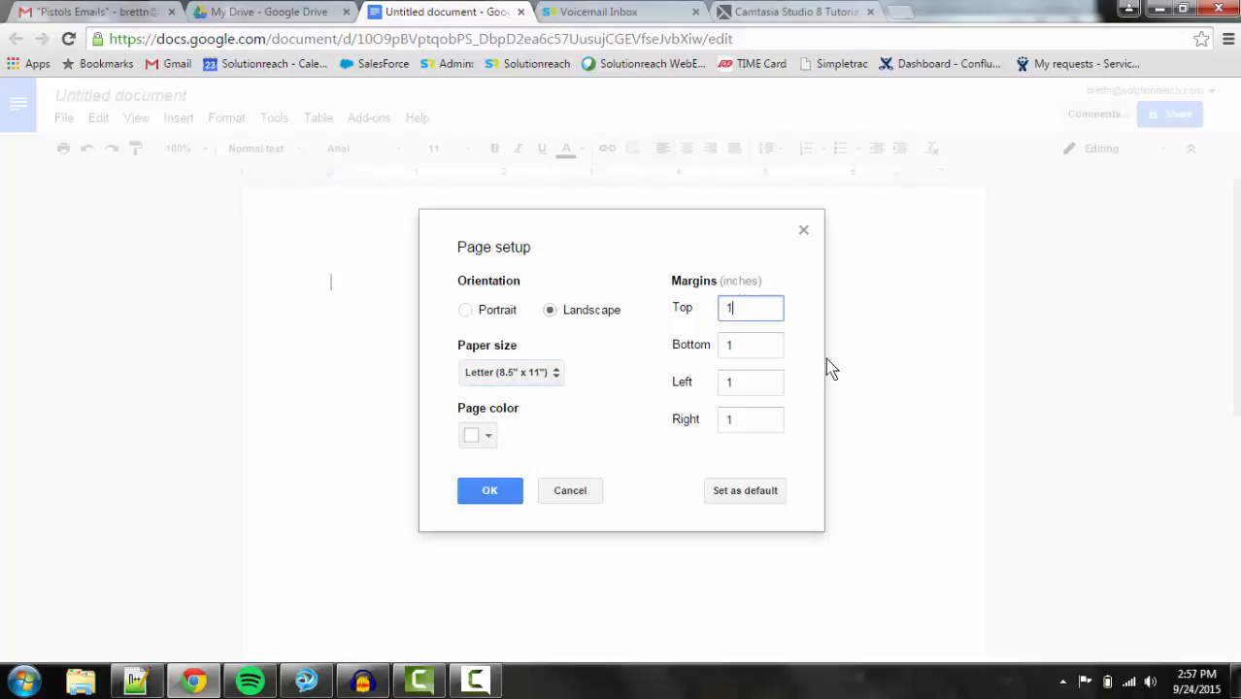
text(.75)
key(Tab)
text(.)
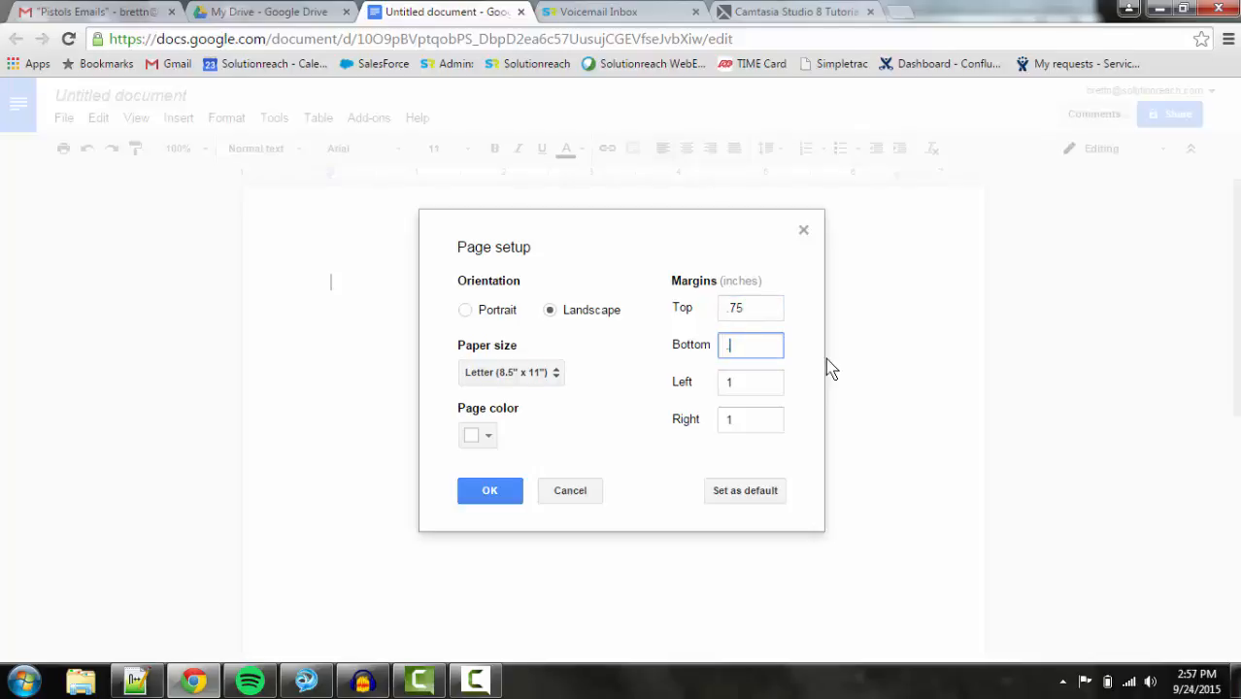
text(5)
key(Tab)
text(.5)
key(Tab)
text(.)
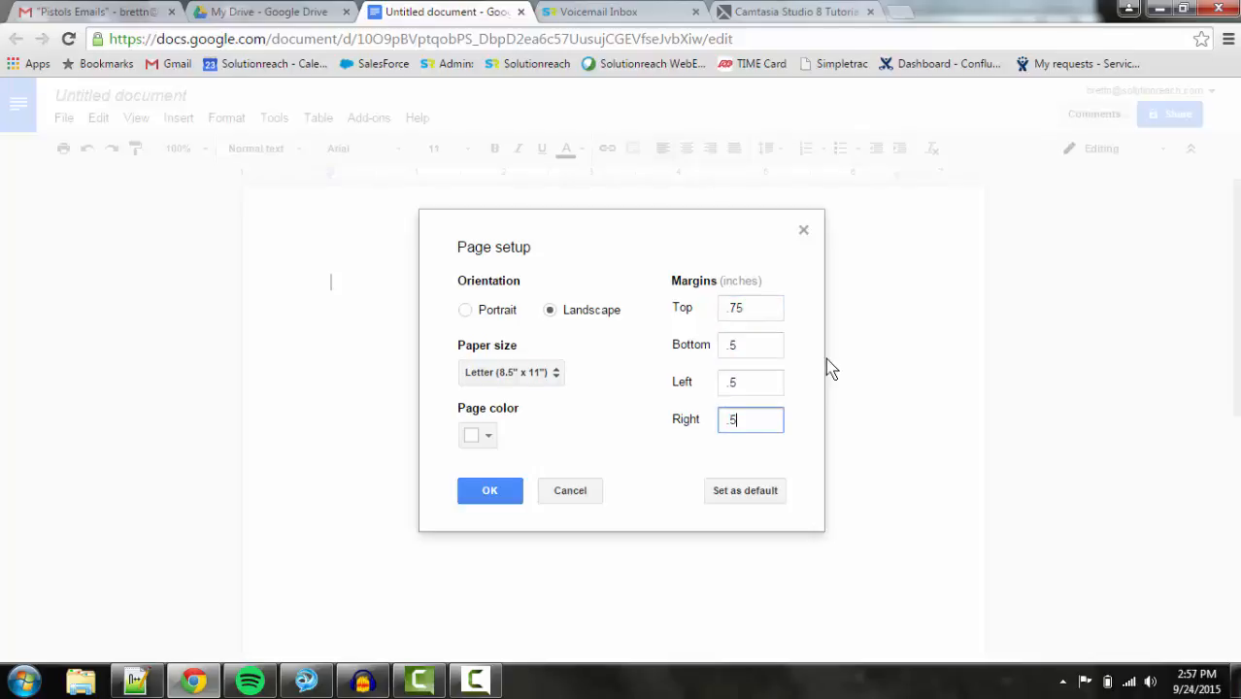
click(633, 453)
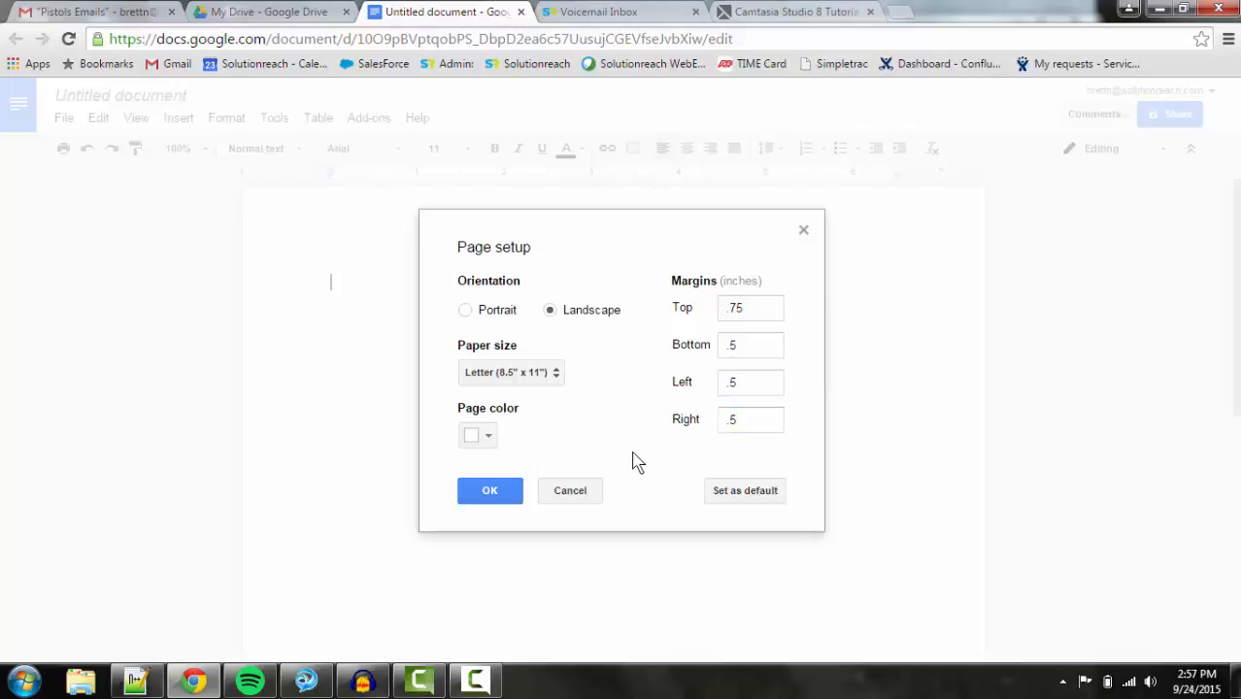
click(517, 489)
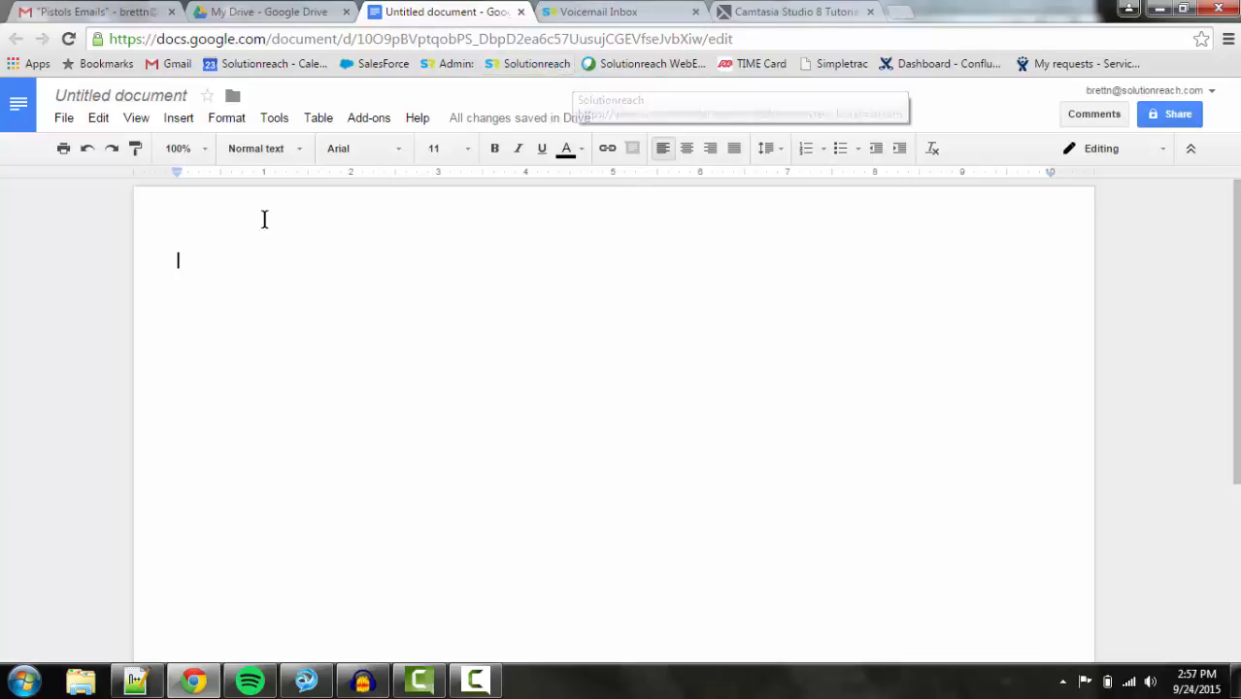
Step: Insert a table with two columns and one row at the start of the document
click(321, 118)
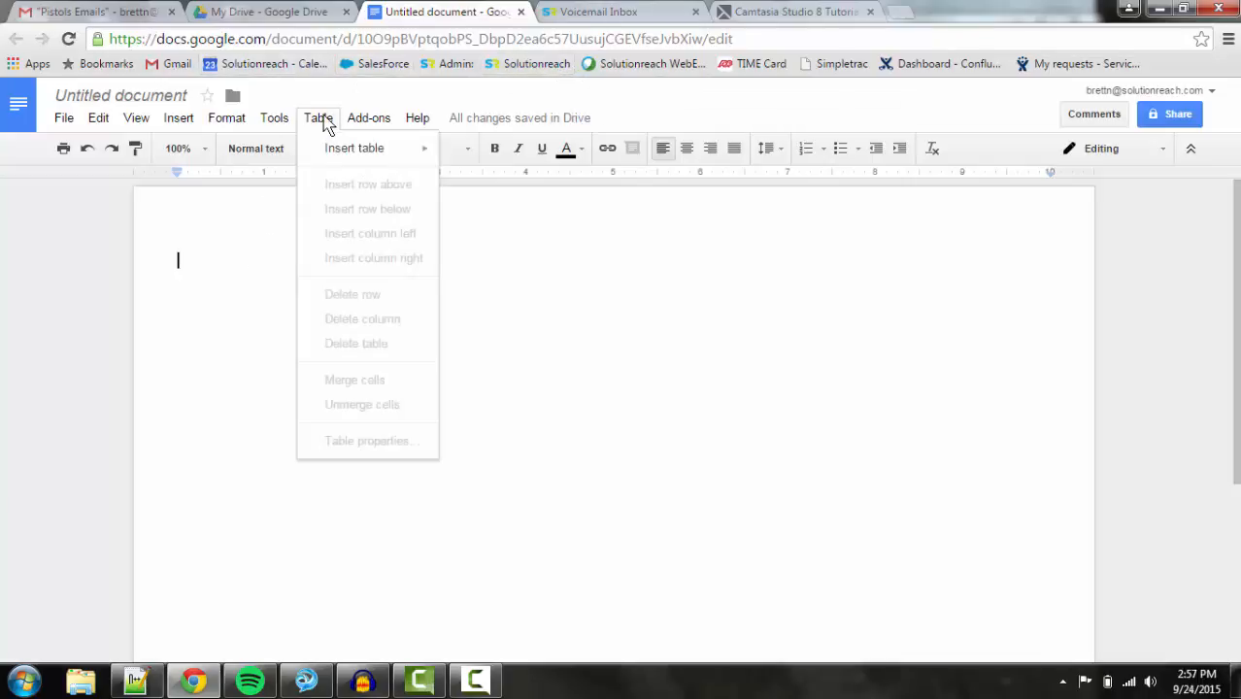
mouse_move(349, 146)
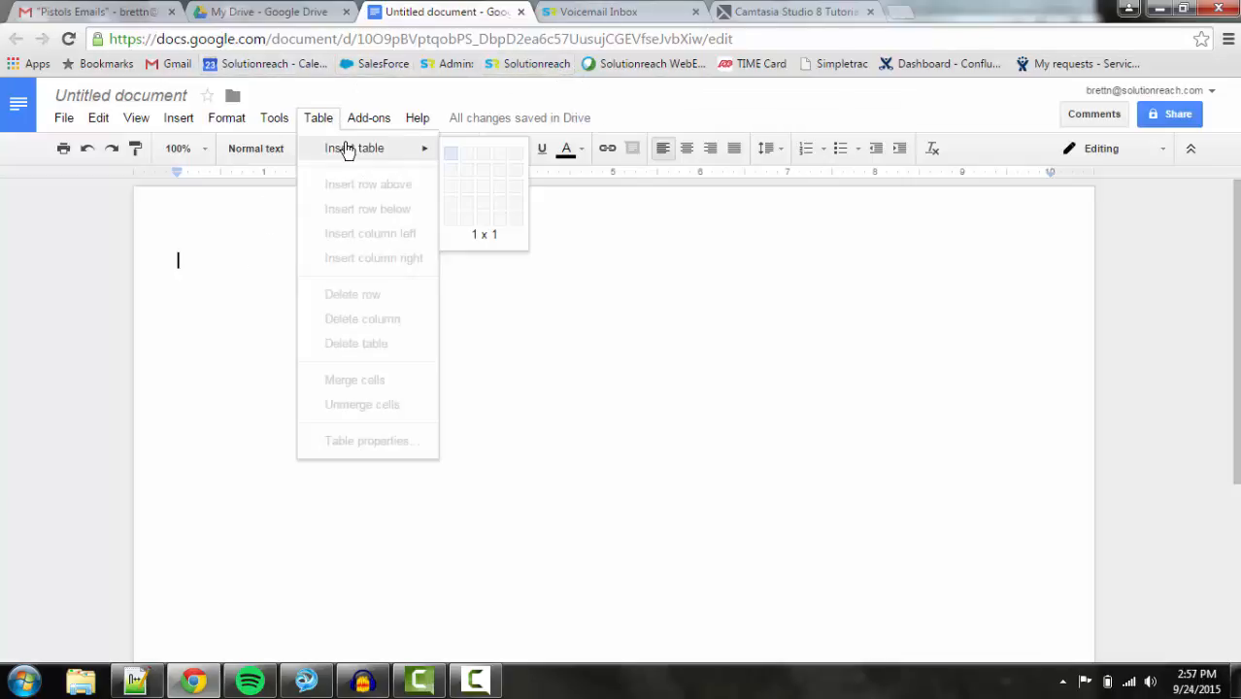
click(471, 157)
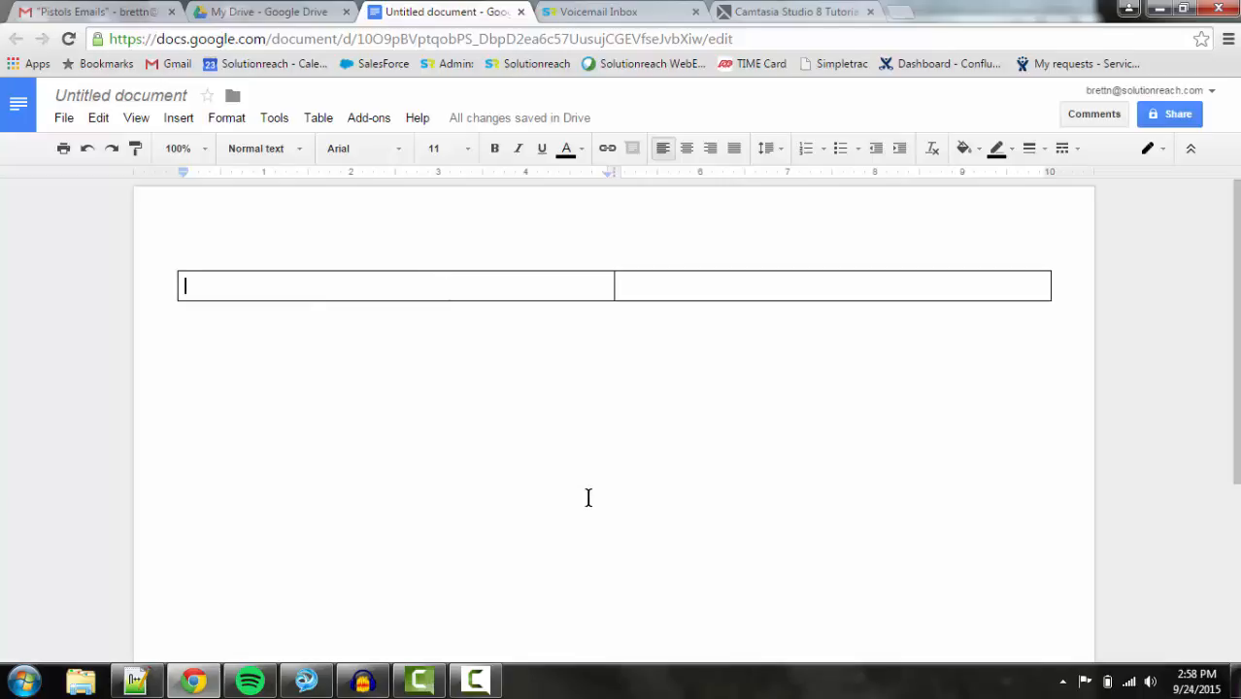
Step: Fill the left table cell with Objectives, Skills, Education and Job History, each on its own line
text(Objectives)
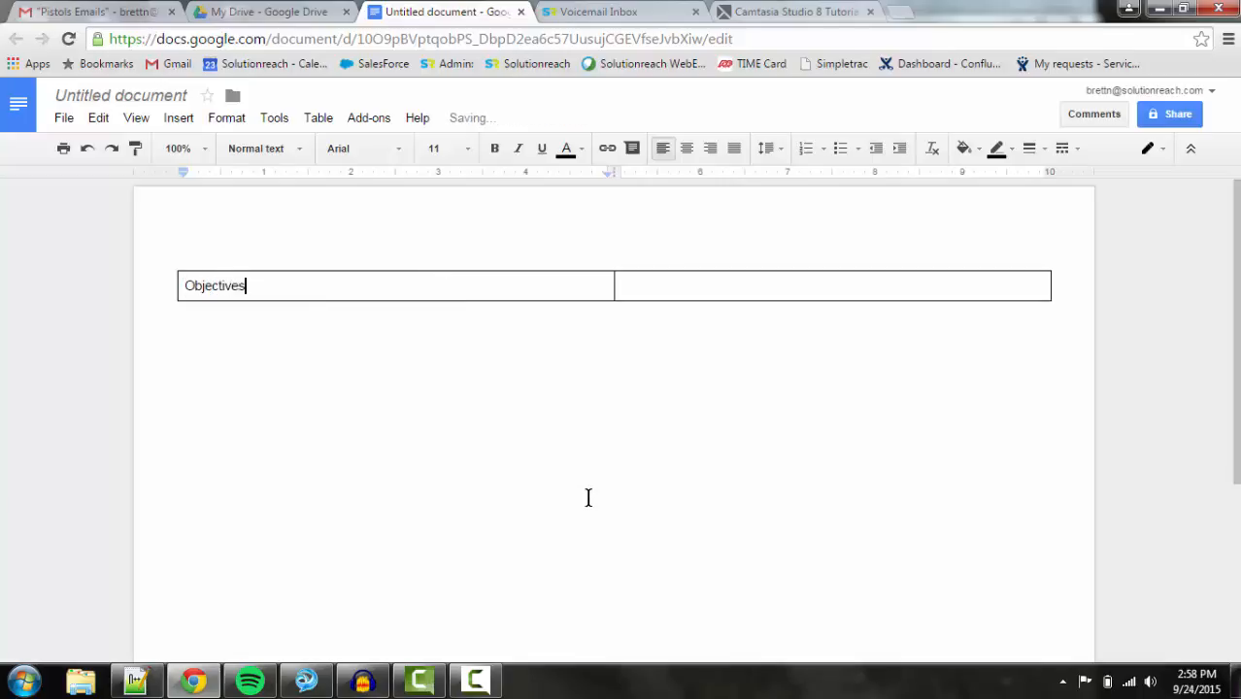
key(Return)
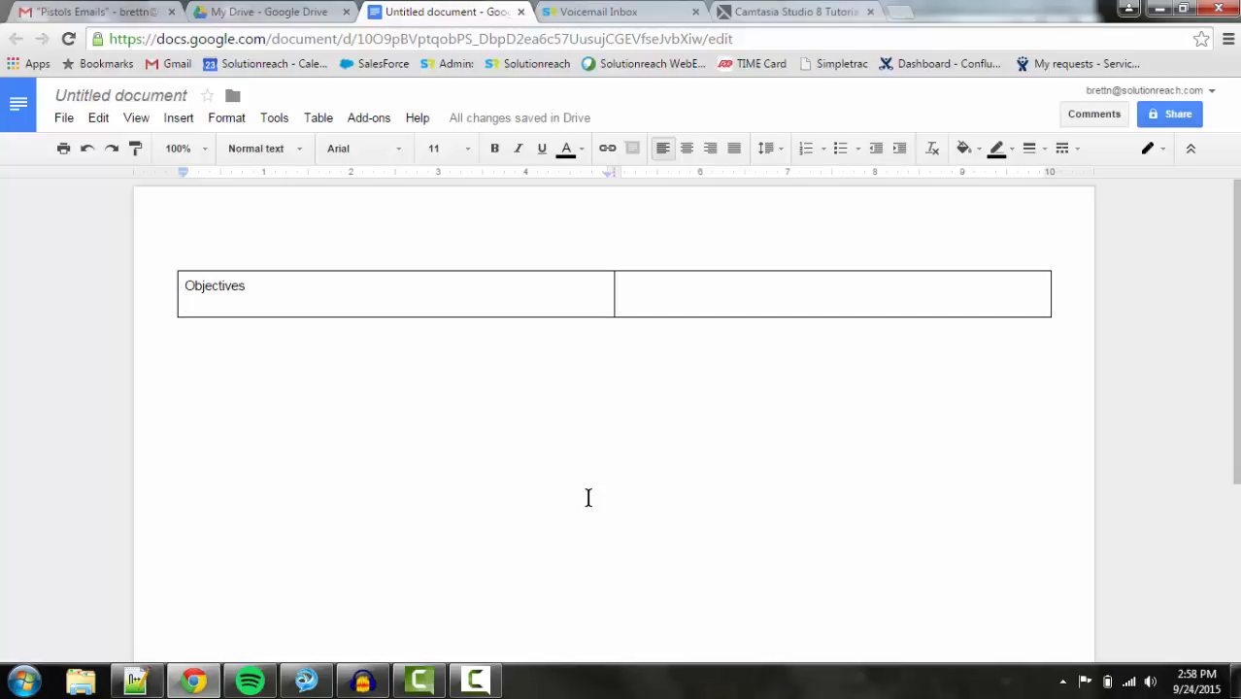
text(Skills)
key(Return)
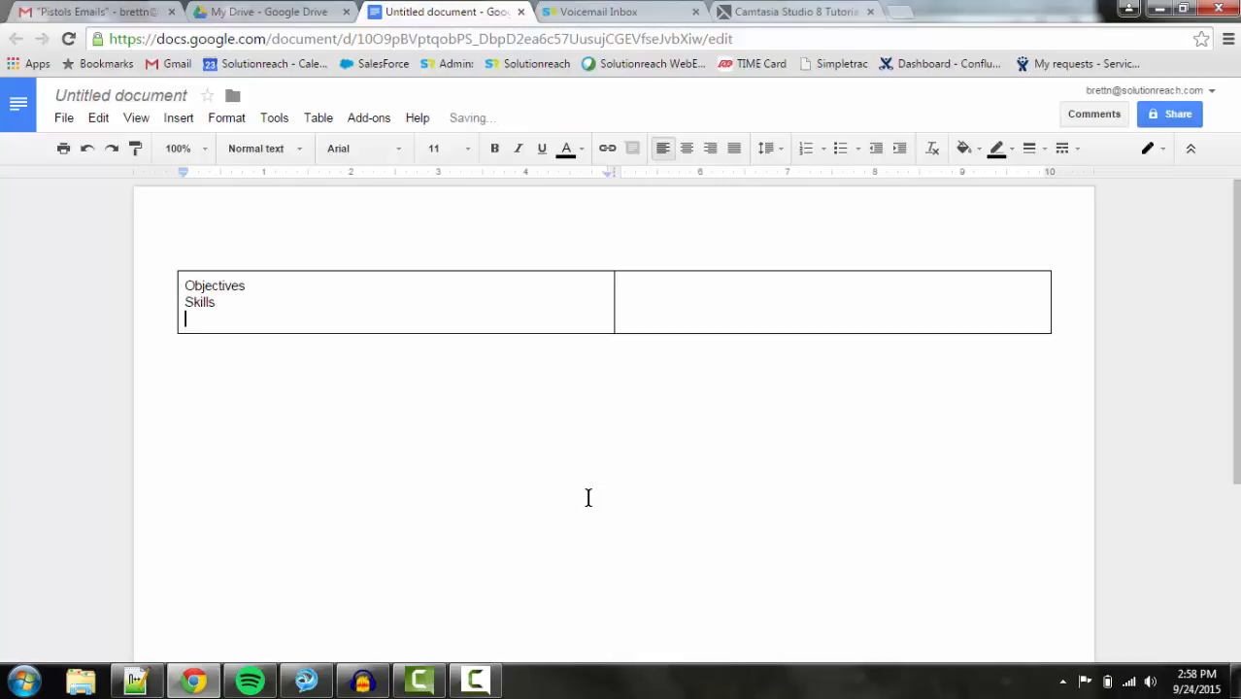
text(Education)
key(Return)
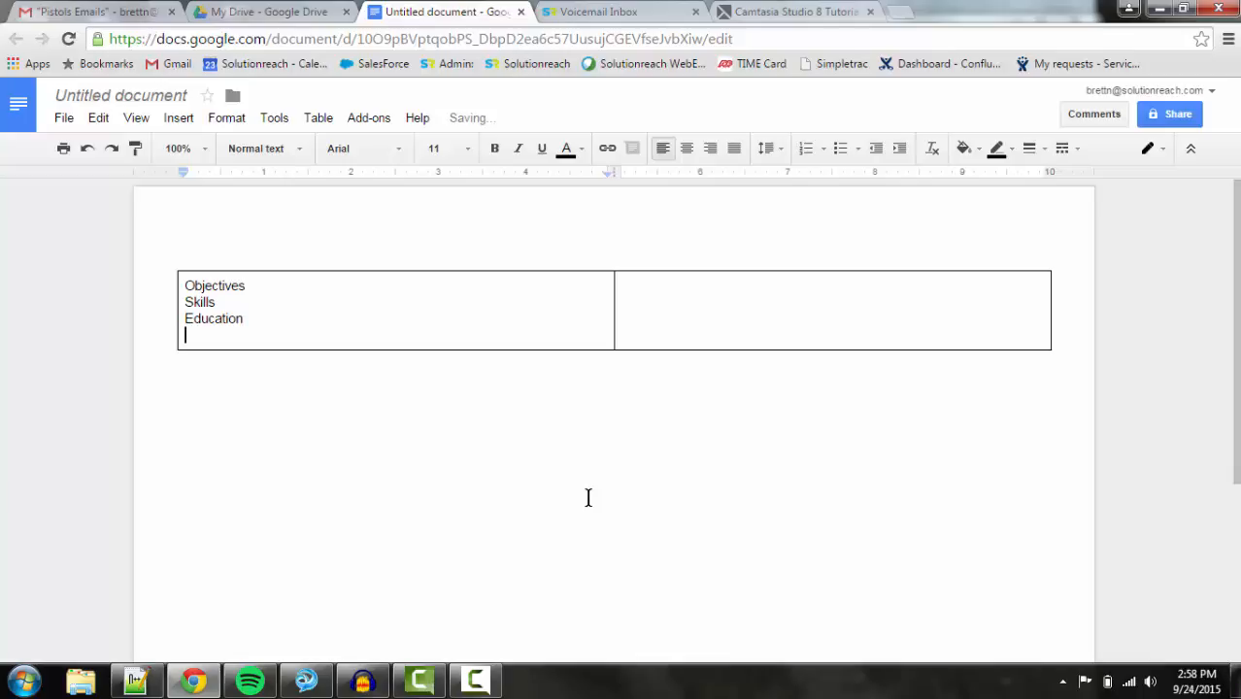
text(Job History)
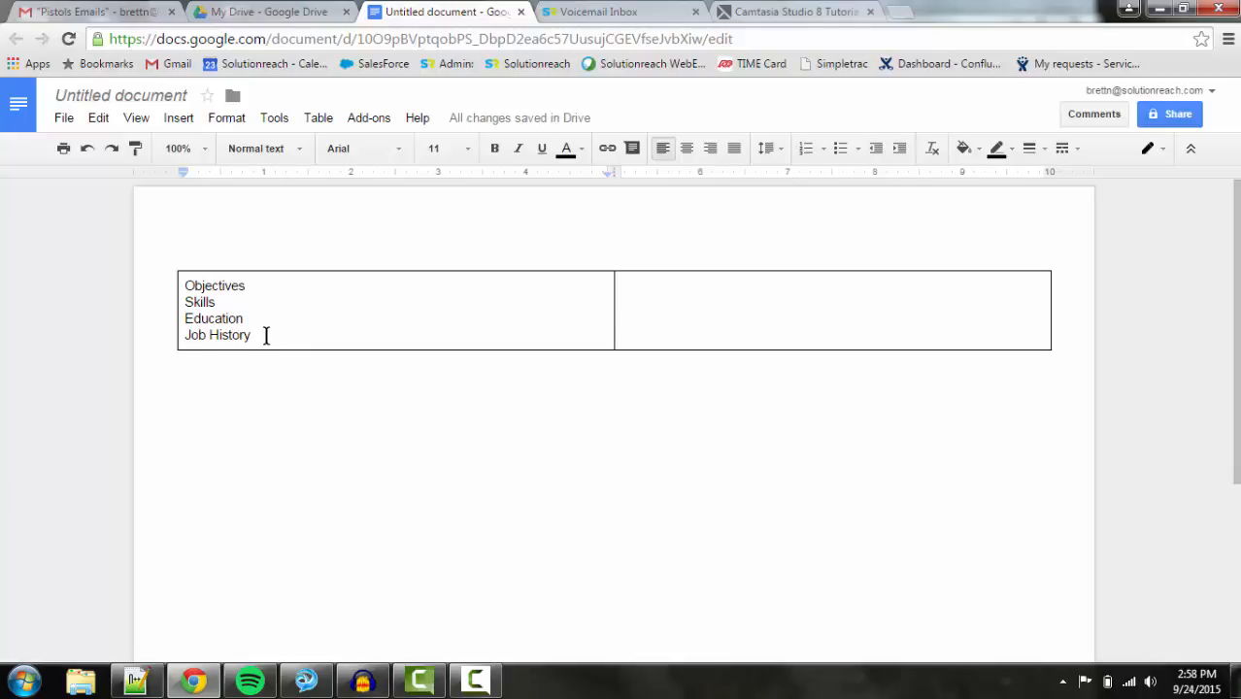
Step: Make the four section headings in the left table cell bold
mouse_move(265, 335)
mouse_down()
mouse_move(191, 285)
mouse_move(254, 335)
mouse_up()
click(192, 285)
key(ctrl+b)
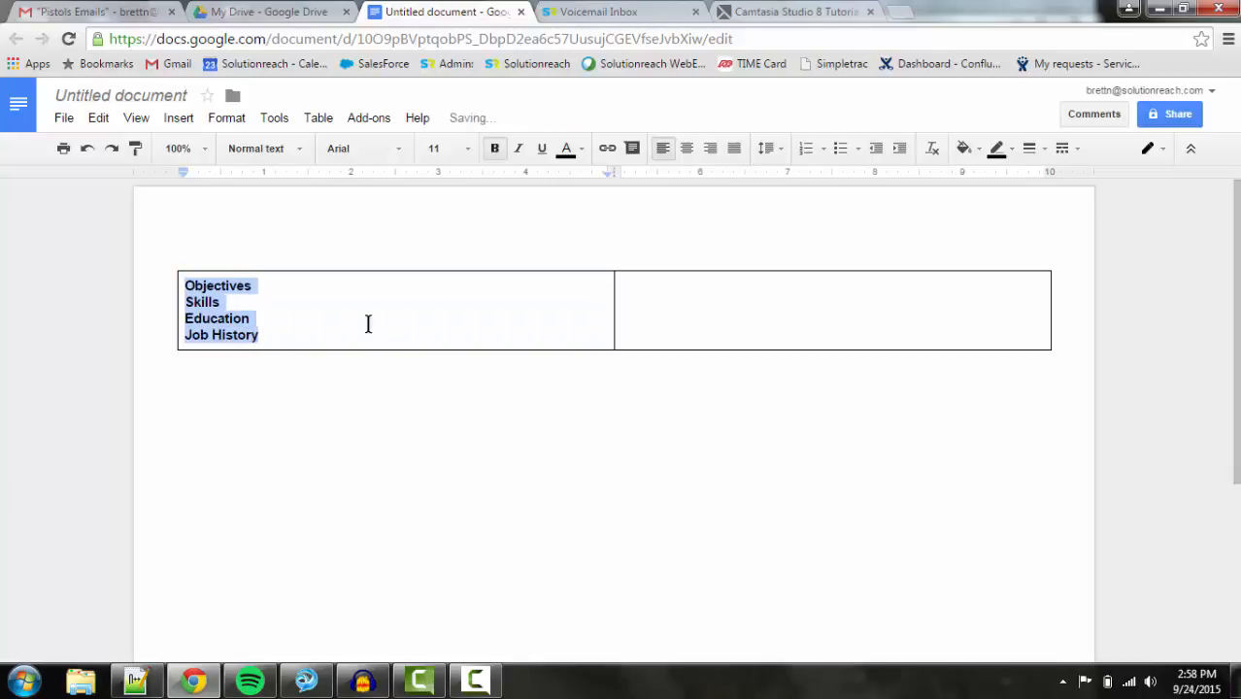
Step: Set the cell padding of the left table cell with the headings to 0 inches
click(346, 313)
right_click(340, 312)
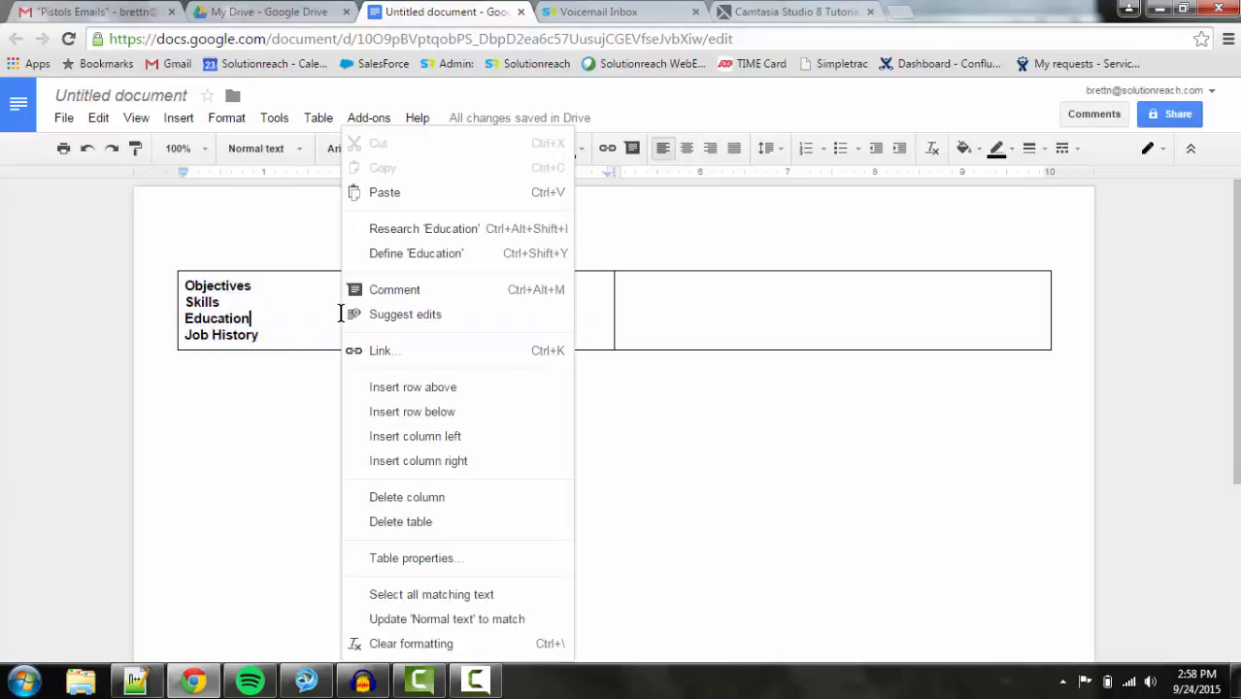
right_click(307, 307)
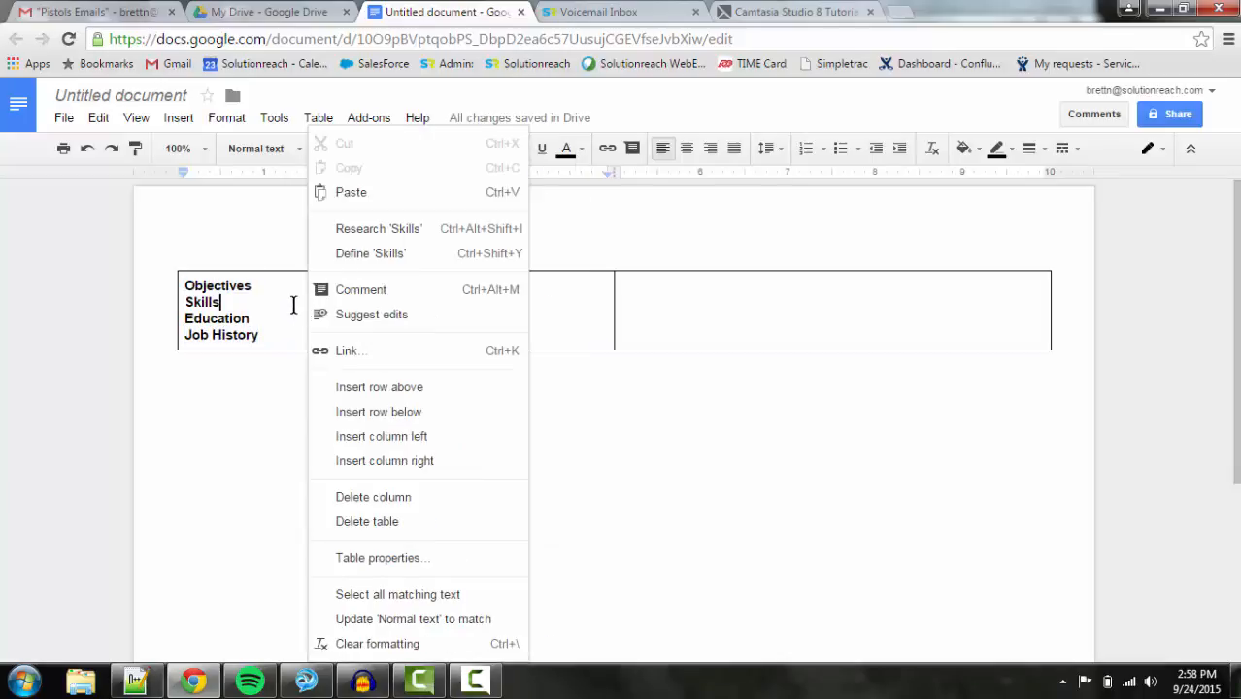
click(385, 560)
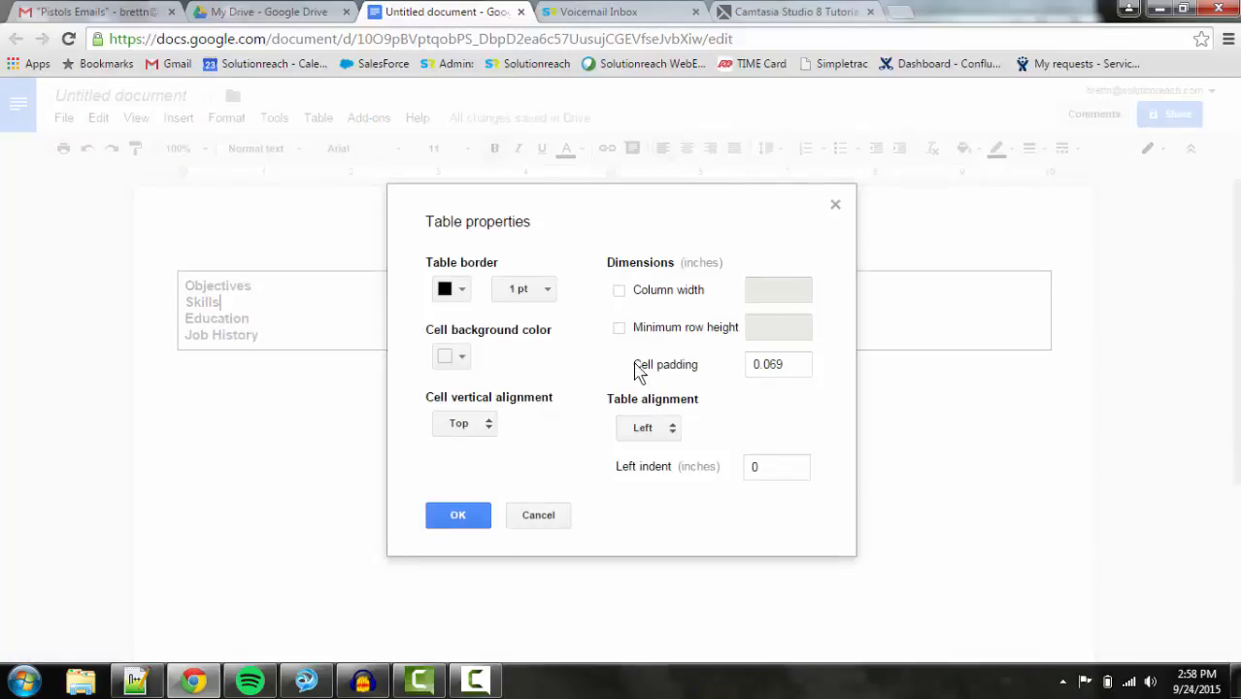
drag(770, 364, 823, 364)
text(0)
click(474, 515)
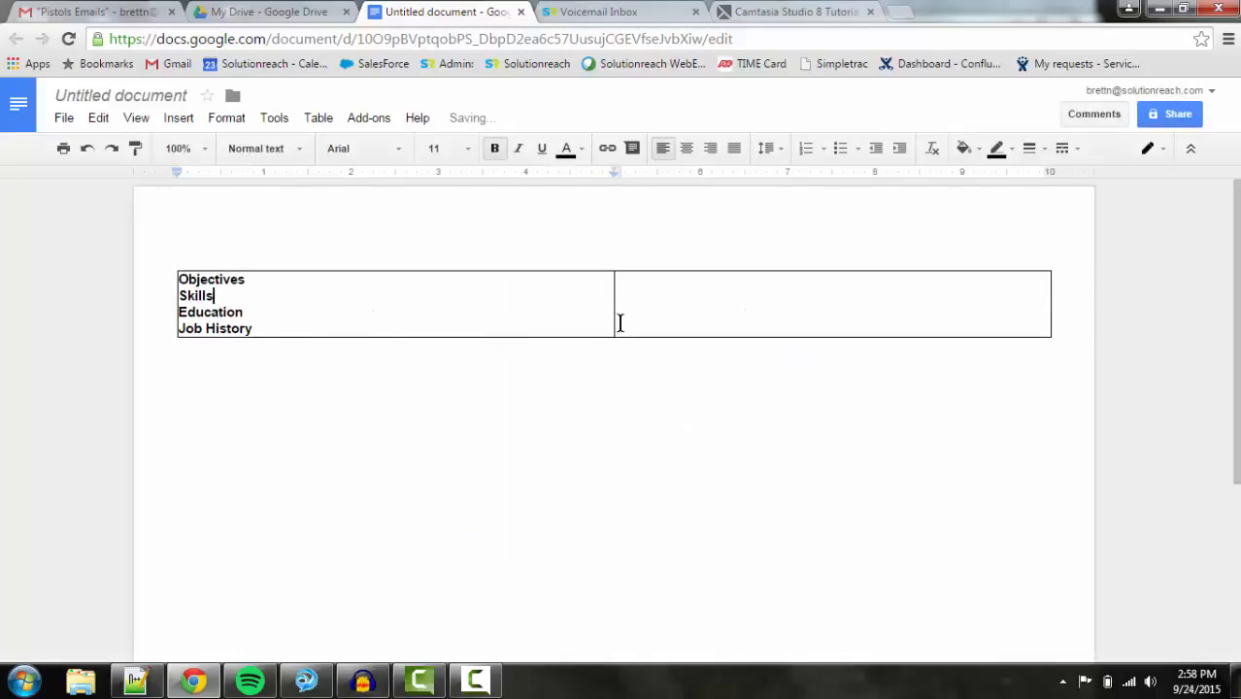
Step: Set the cell padding of the empty right table cell to 0 inches
click(659, 306)
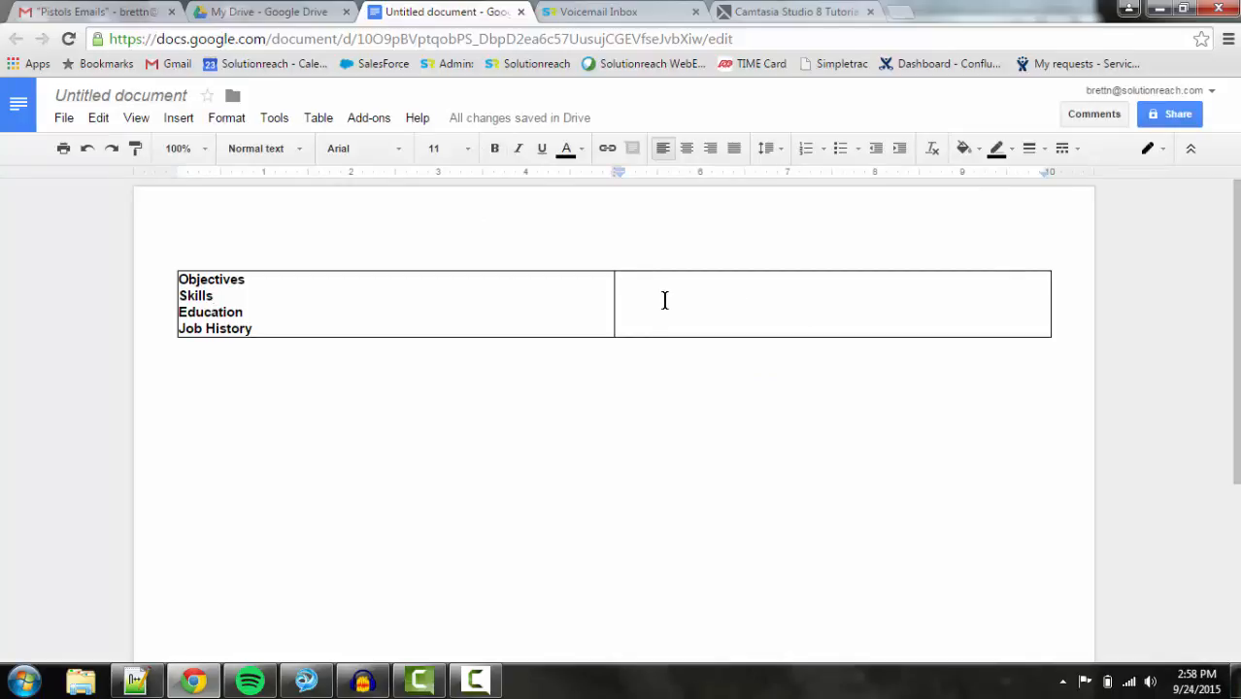
right_click(664, 300)
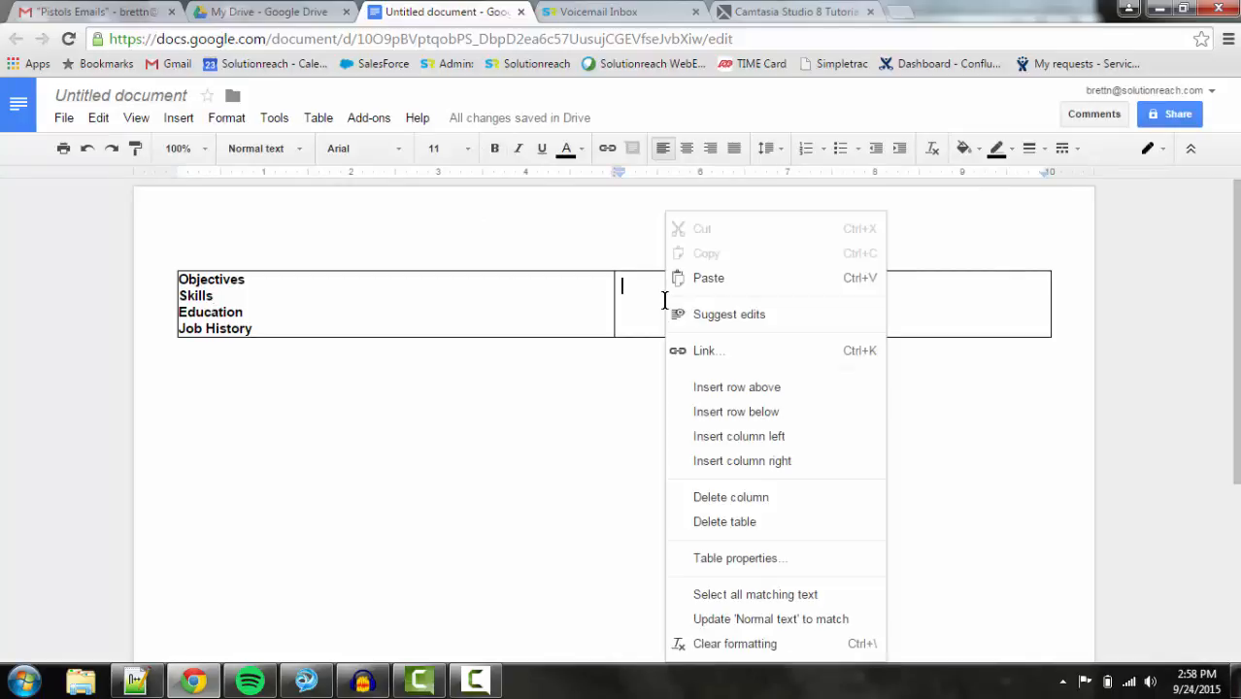
click(754, 571)
drag(783, 363, 774, 364)
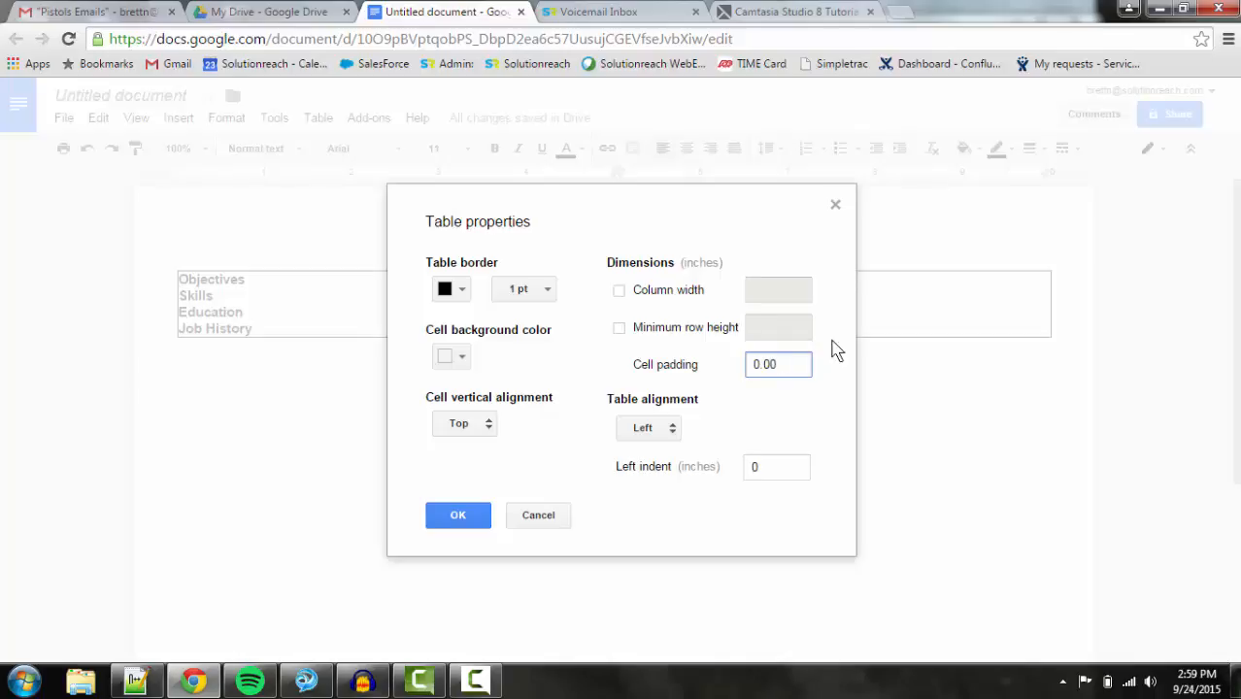
click(459, 515)
Step: Set the width of the table's headings column to 1 inch
right_click(540, 318)
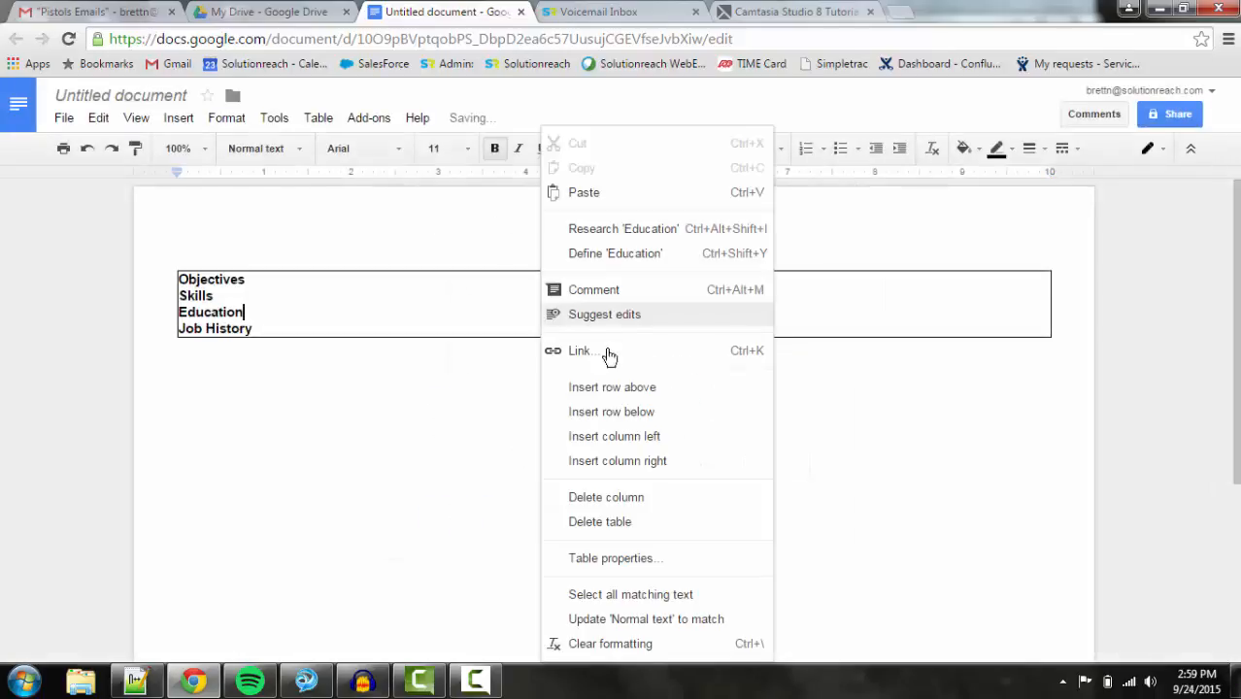
click(610, 559)
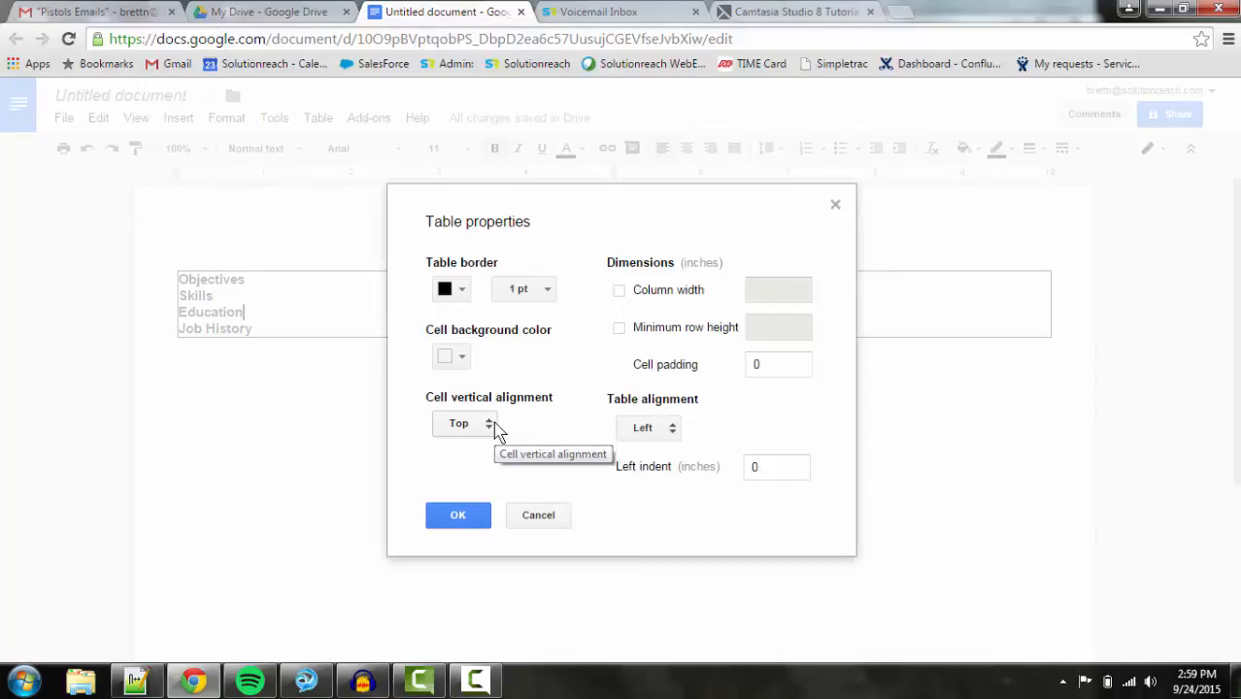
click(660, 428)
click(666, 430)
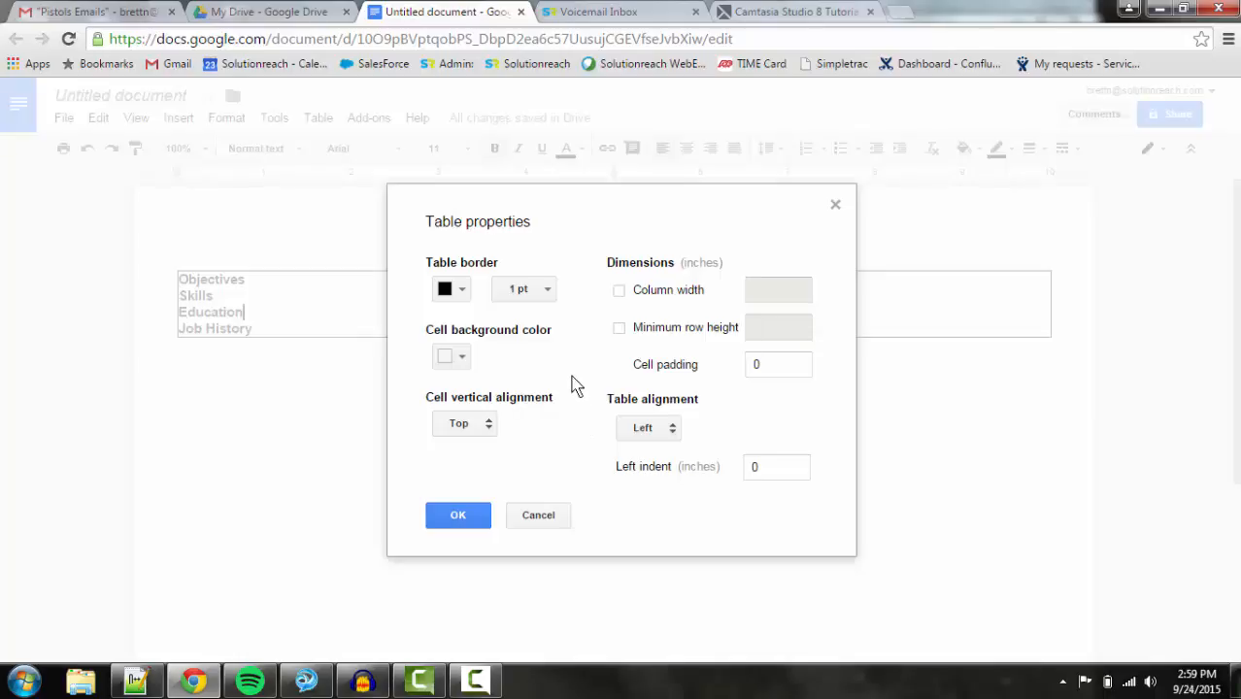
click(763, 468)
drag(773, 467, 748, 467)
click(619, 292)
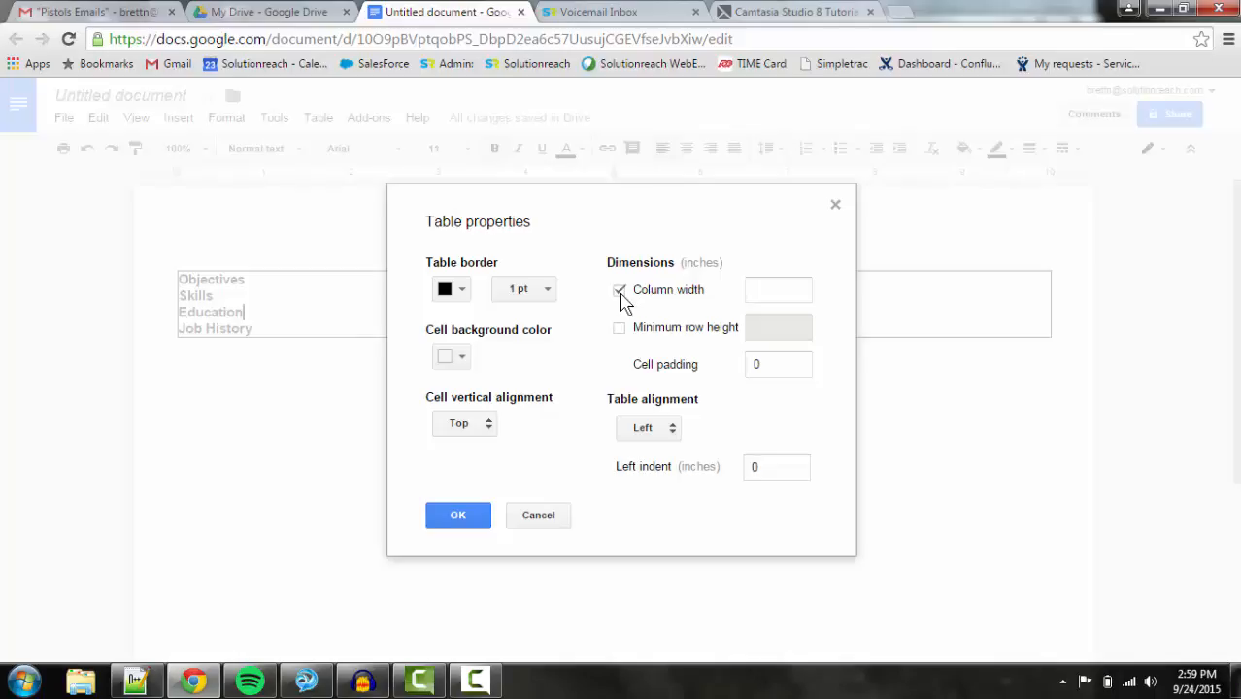
click(759, 290)
click(465, 516)
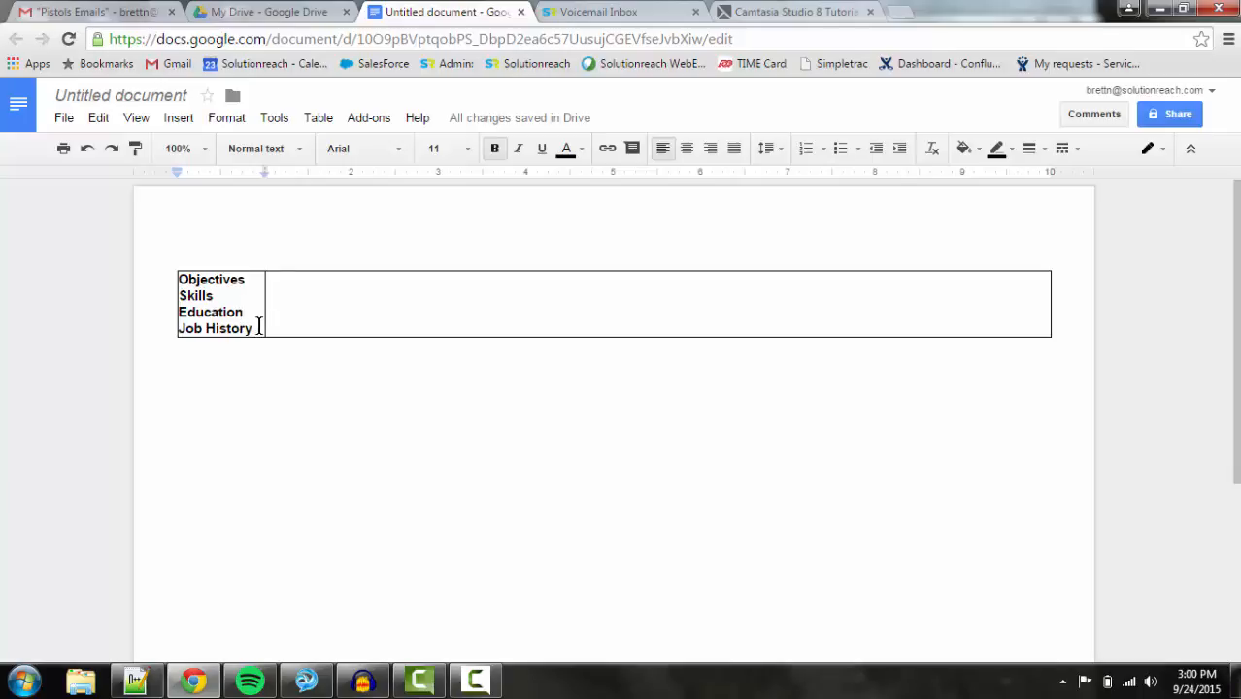
Step: Change the page orientation to Portrait
click(63, 119)
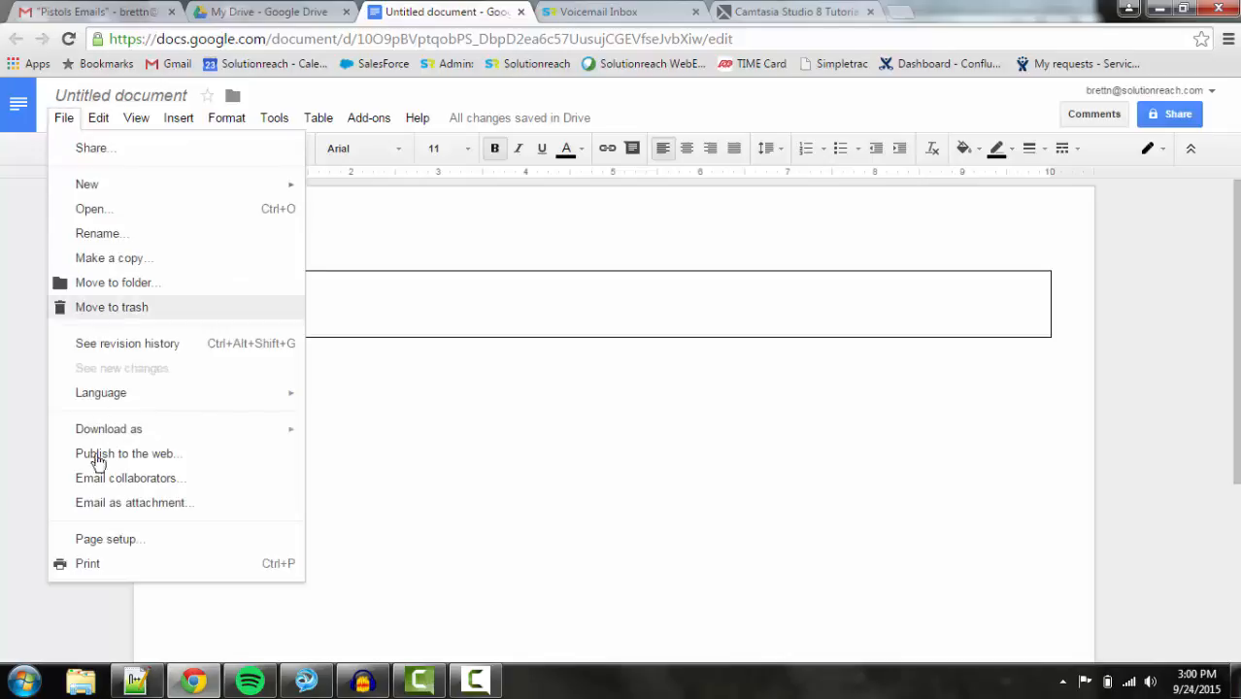
click(129, 538)
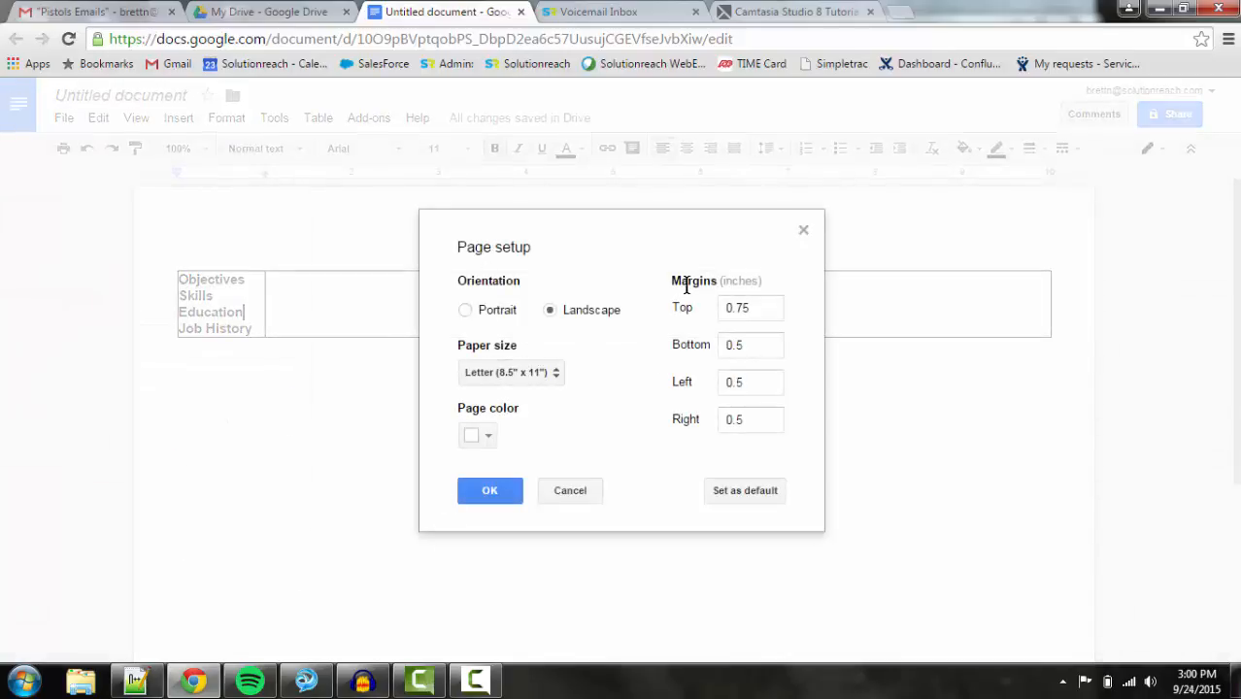
click(465, 311)
click(487, 489)
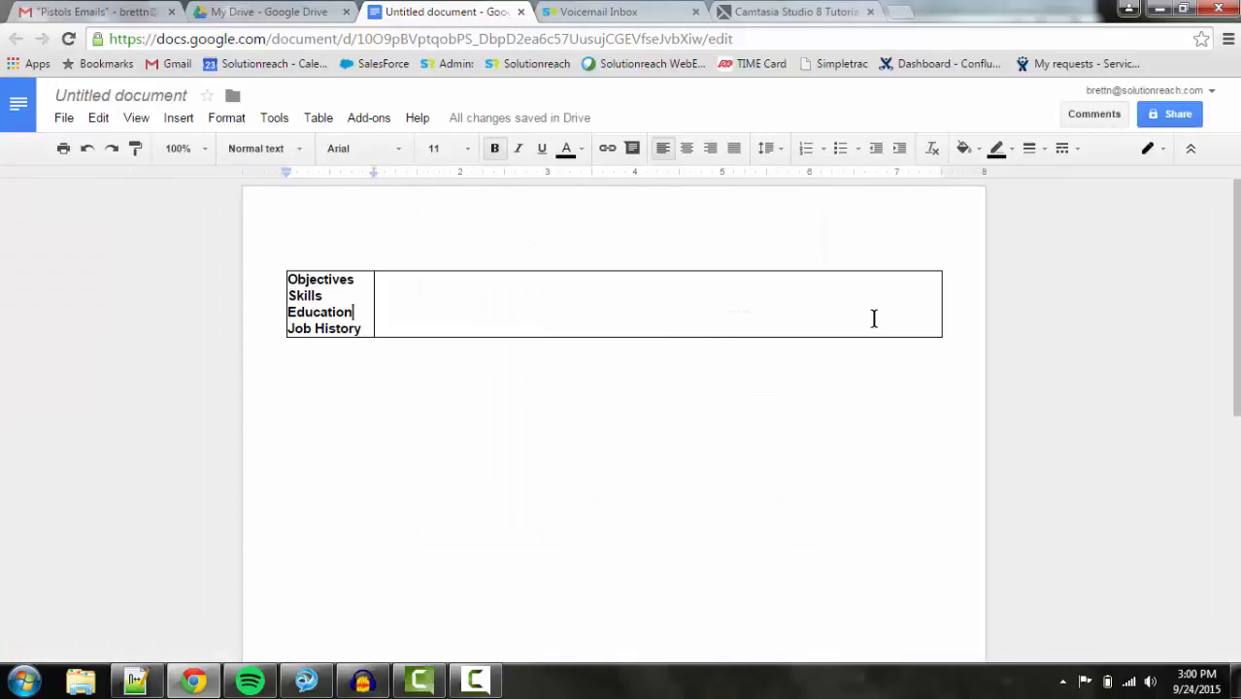
Step: Set the width of the table's empty right column to 1 inch
click(352, 311)
click(539, 296)
right_click(539, 297)
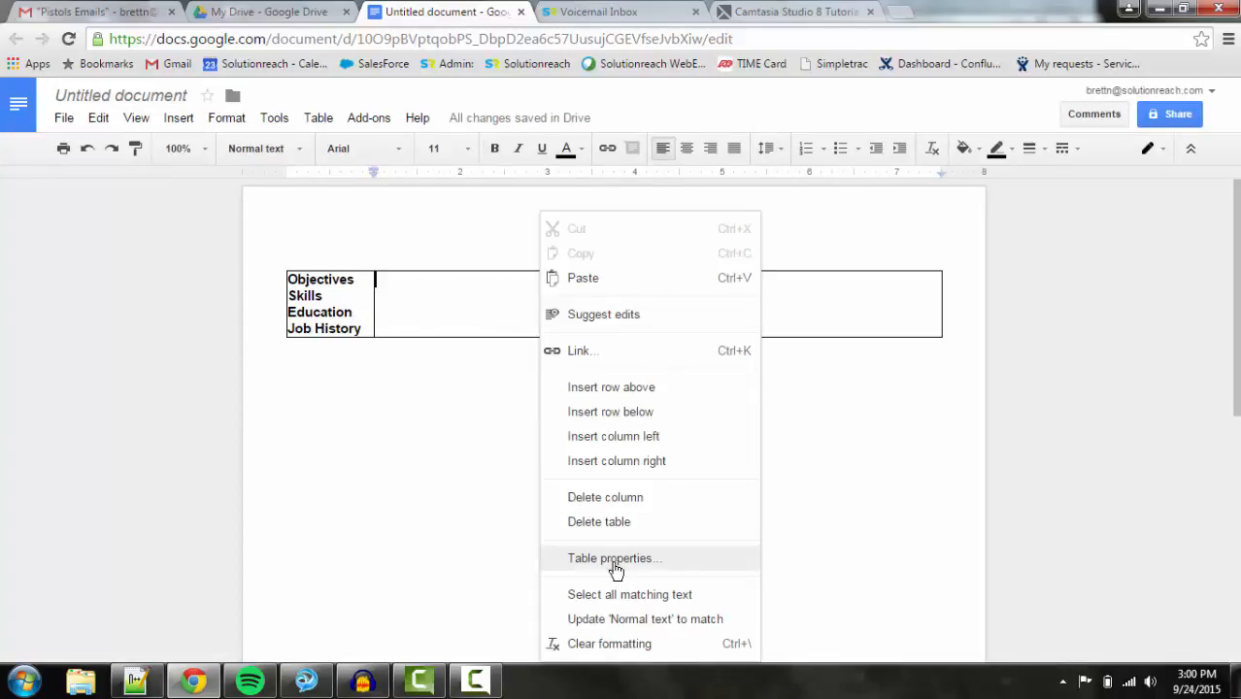
click(573, 547)
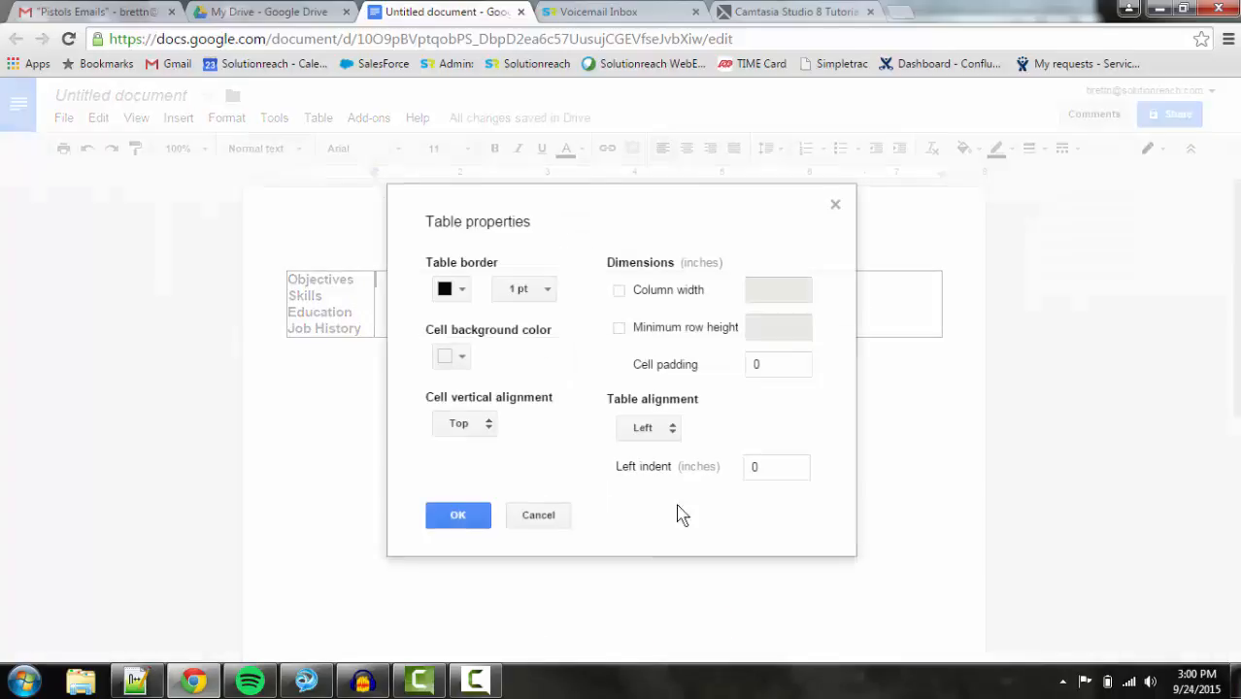
click(619, 290)
click(766, 283)
text(1)
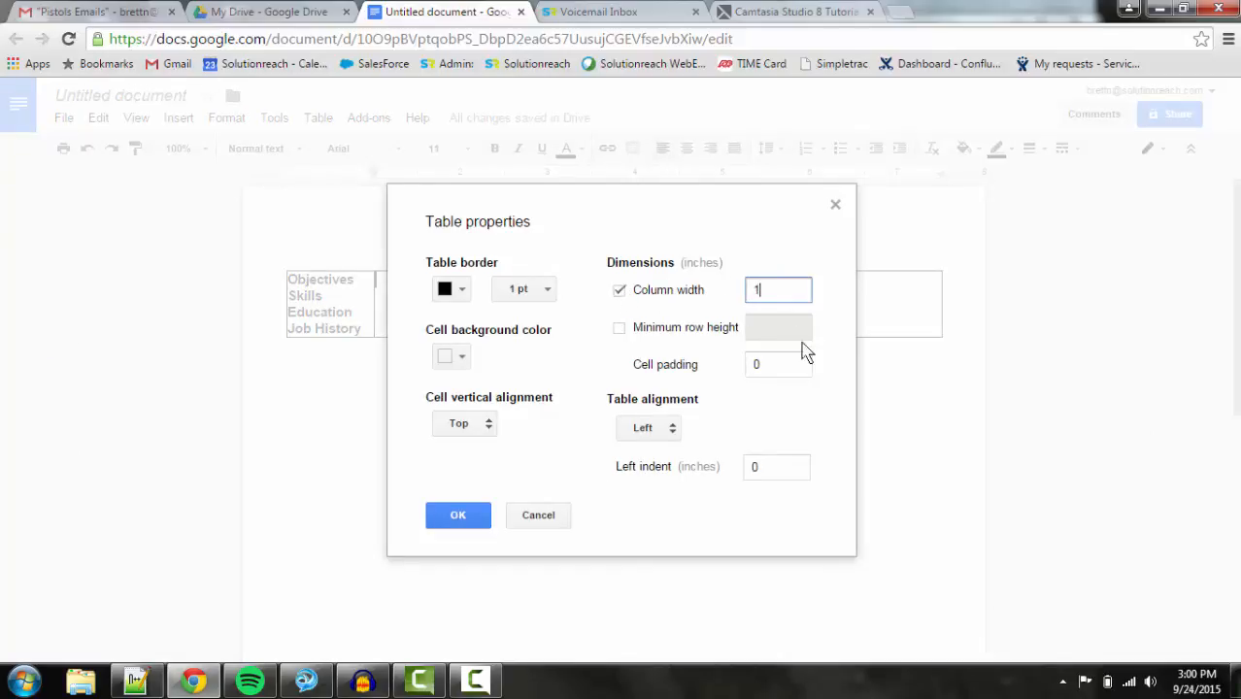
click(480, 515)
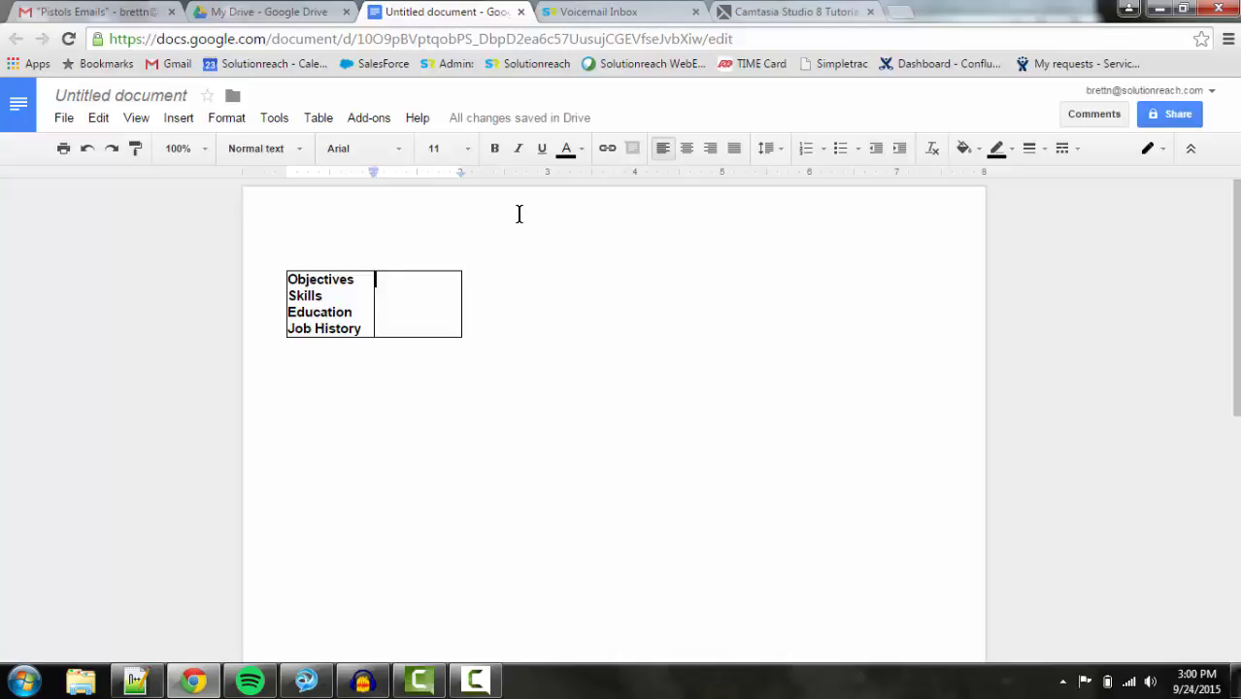
Step: Undo the right column's width change and the switch to portrait orientation
key(ctrl+z)
key(ctrl+z)
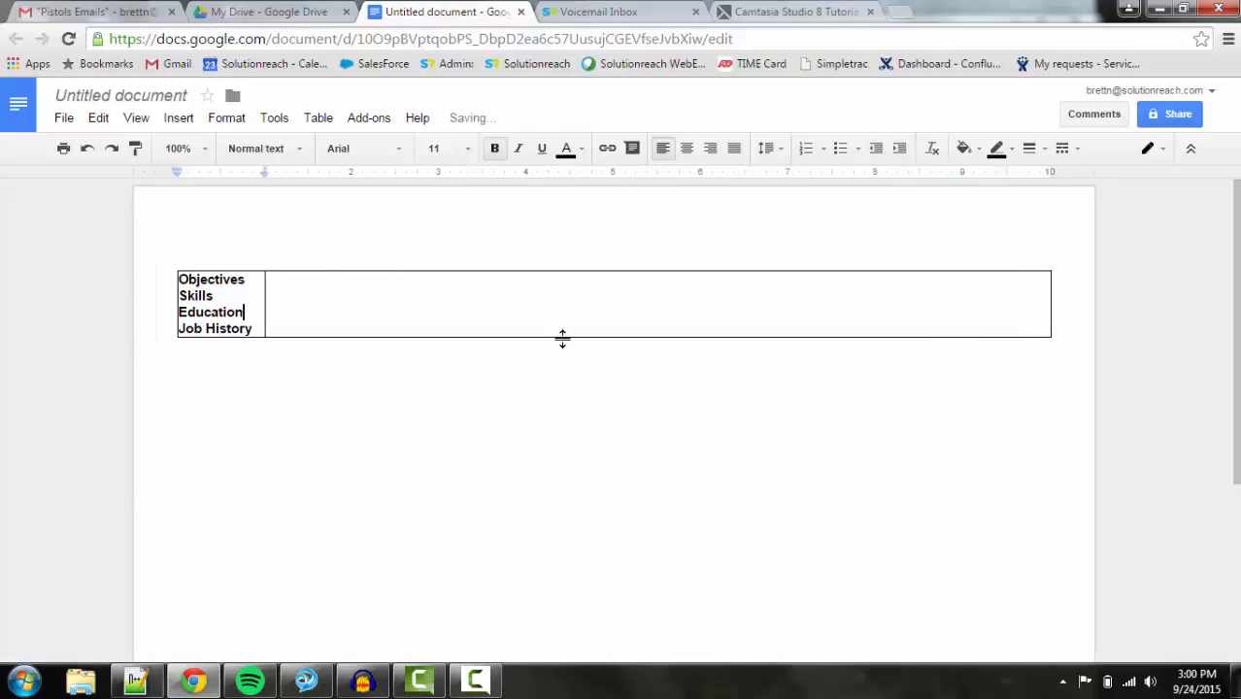
Step: Return the page to portrait orientation and replace the headings column's fixed width with a freely adjusted width of about 1 inch
key(ctrl+z)
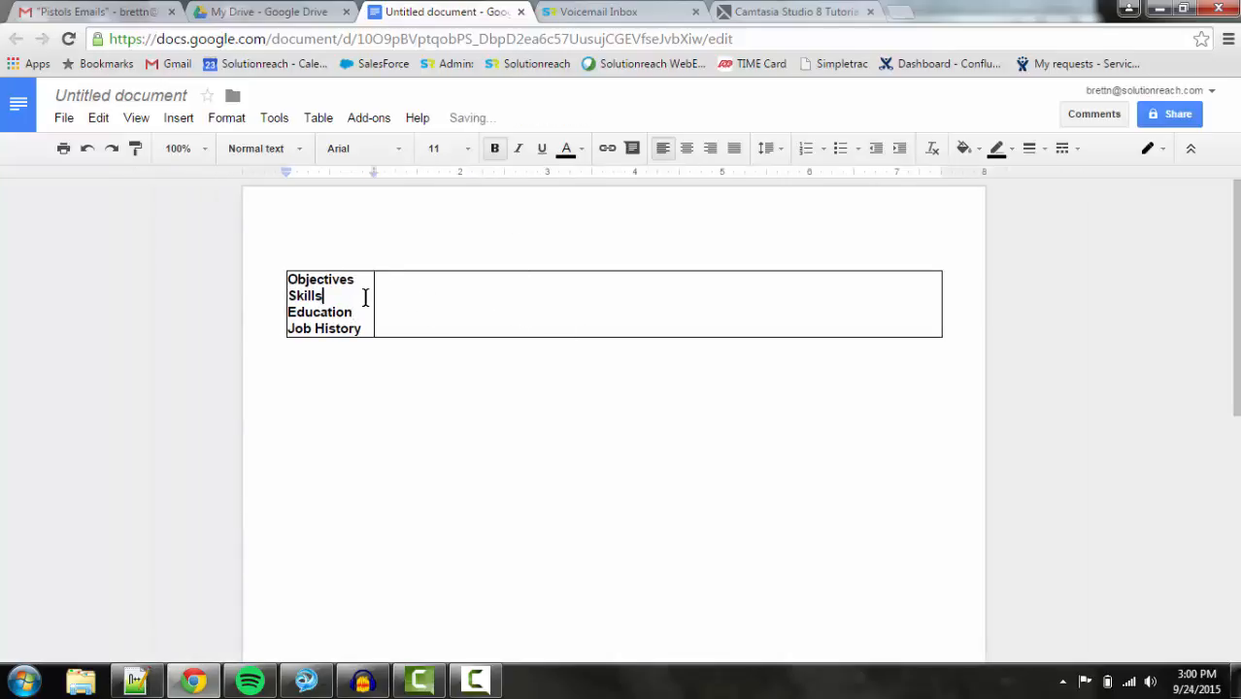
right_click(367, 296)
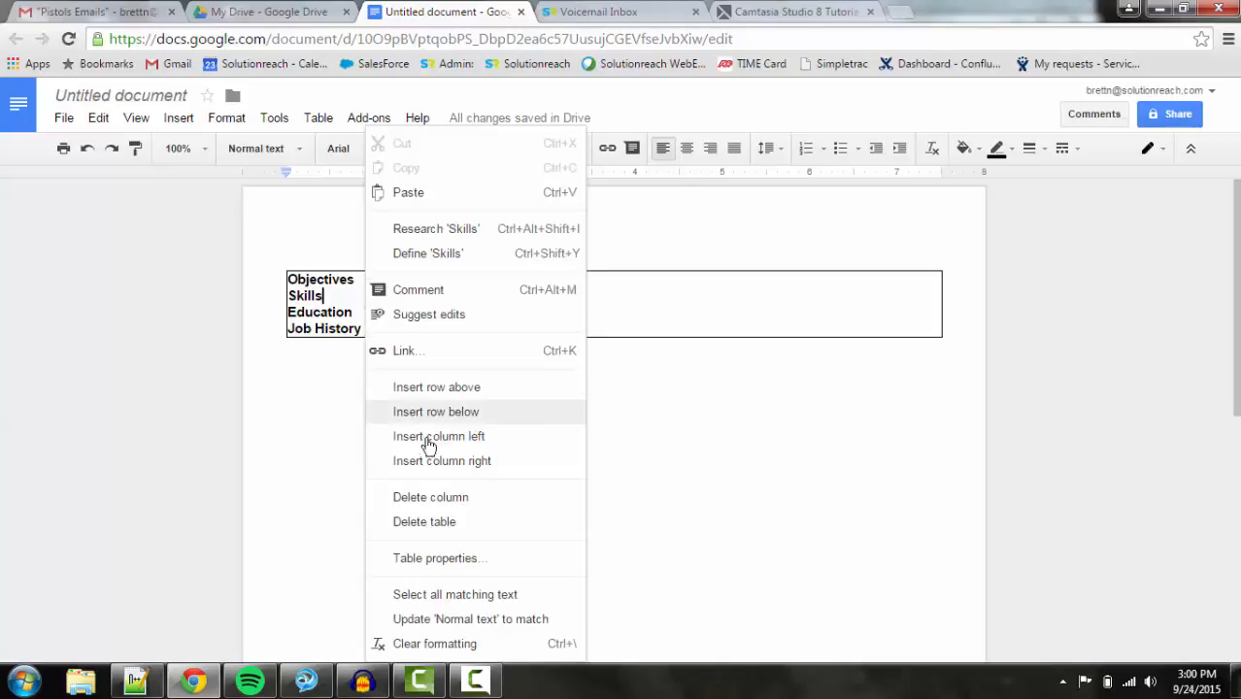
click(450, 556)
click(620, 291)
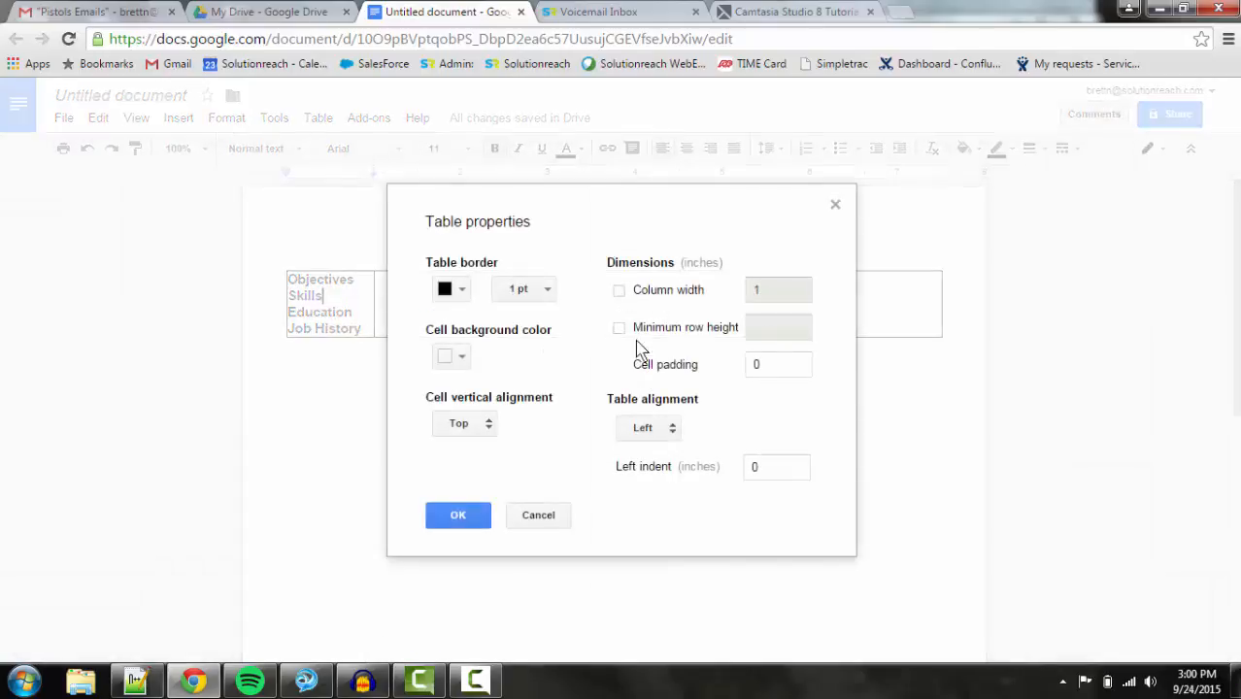
click(486, 515)
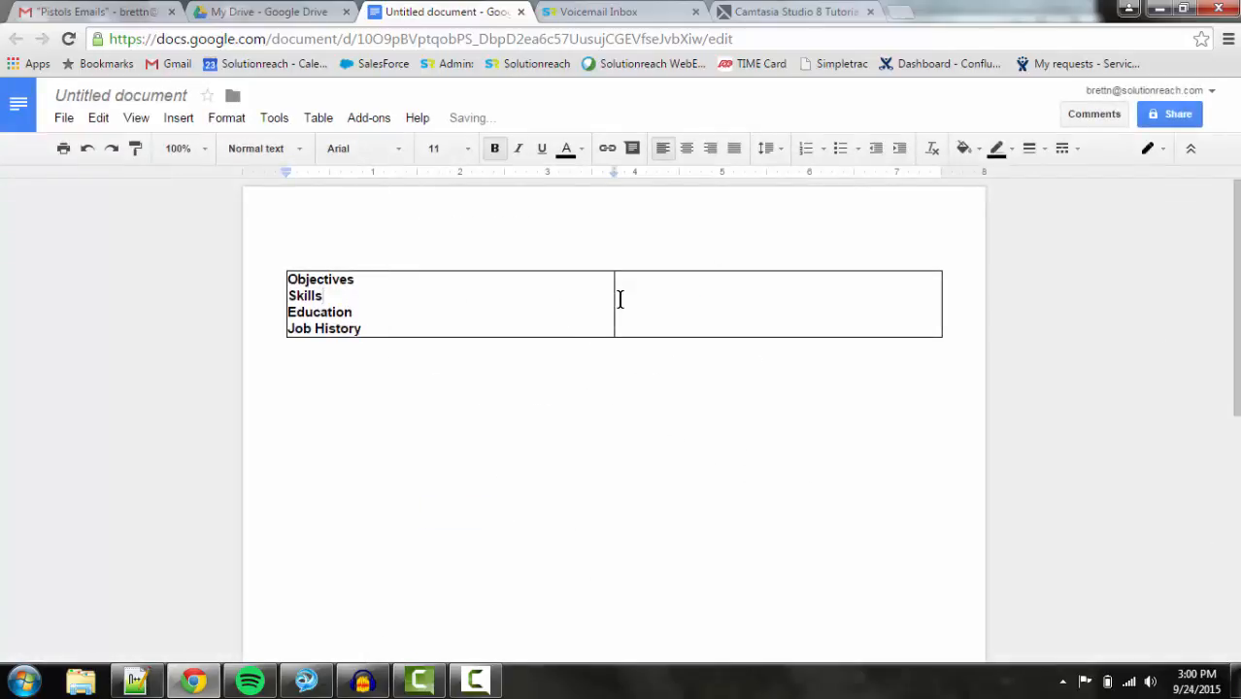
drag(618, 301, 375, 354)
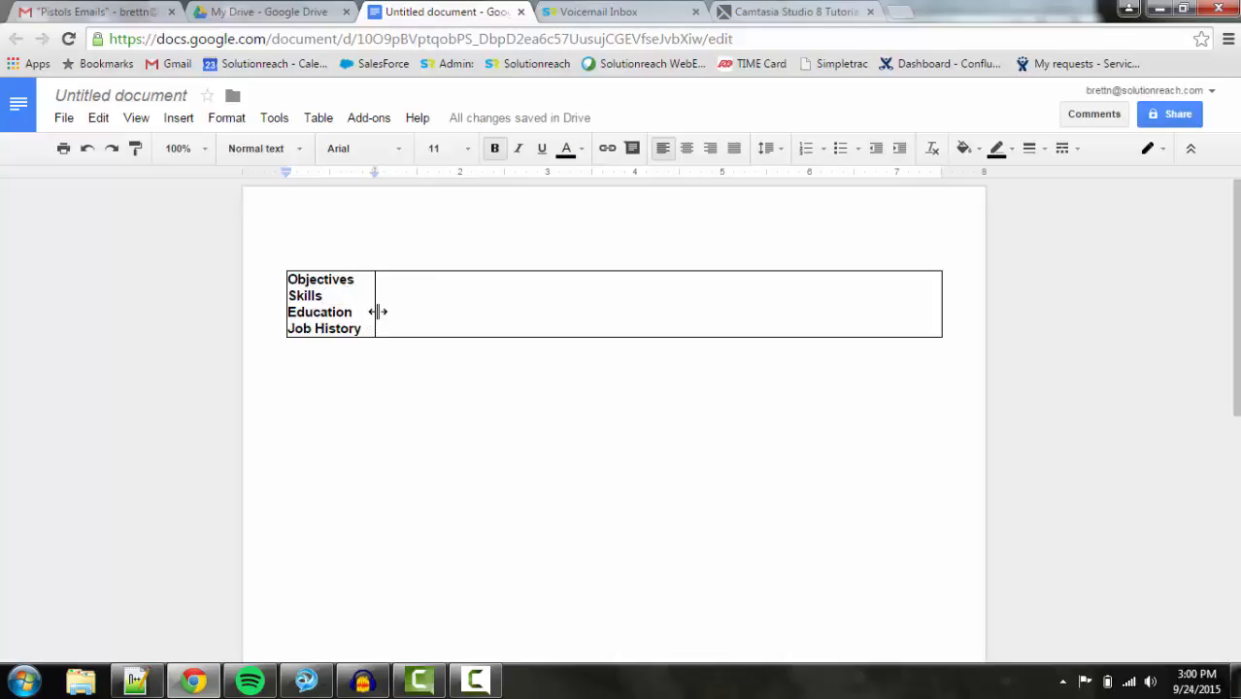
Step: Delete the Skills, Education and Job History headings and their leftover blank line, keeping only Objectives in the table
drag(378, 312, 288, 294)
key(BackSpace)
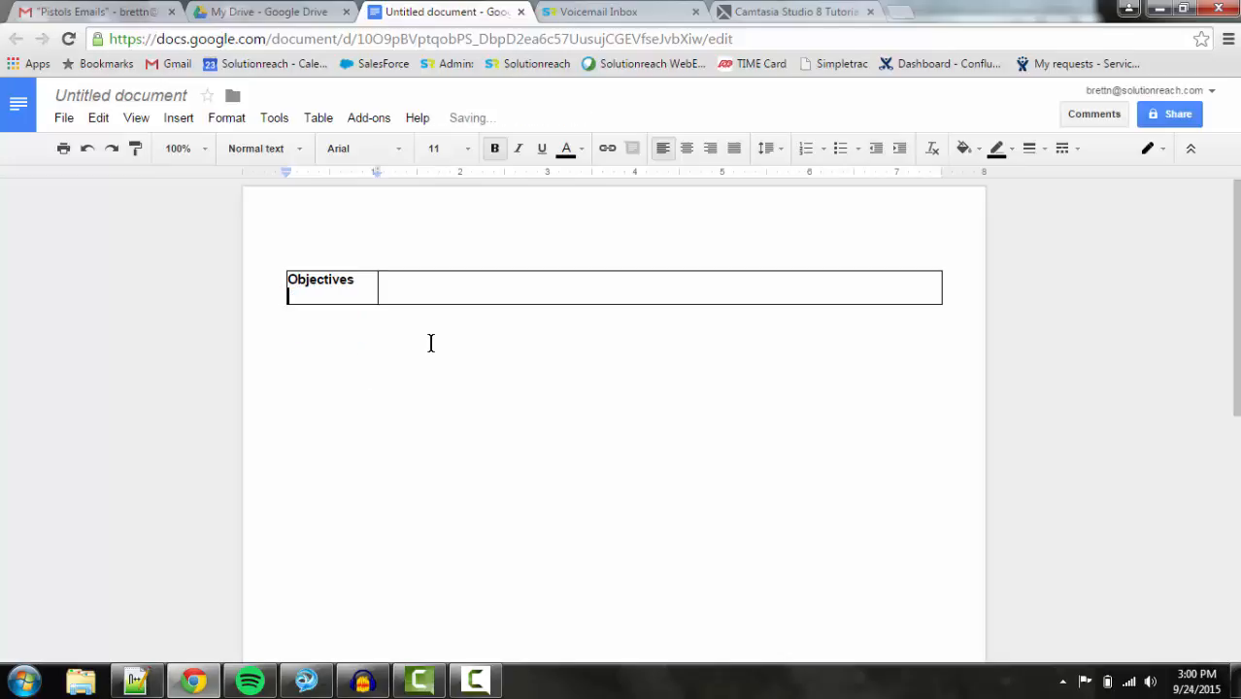
key(BackSpace)
Step: Enter "My major objectives are such and such." in the cell beside the Objectives heading
click(434, 280)
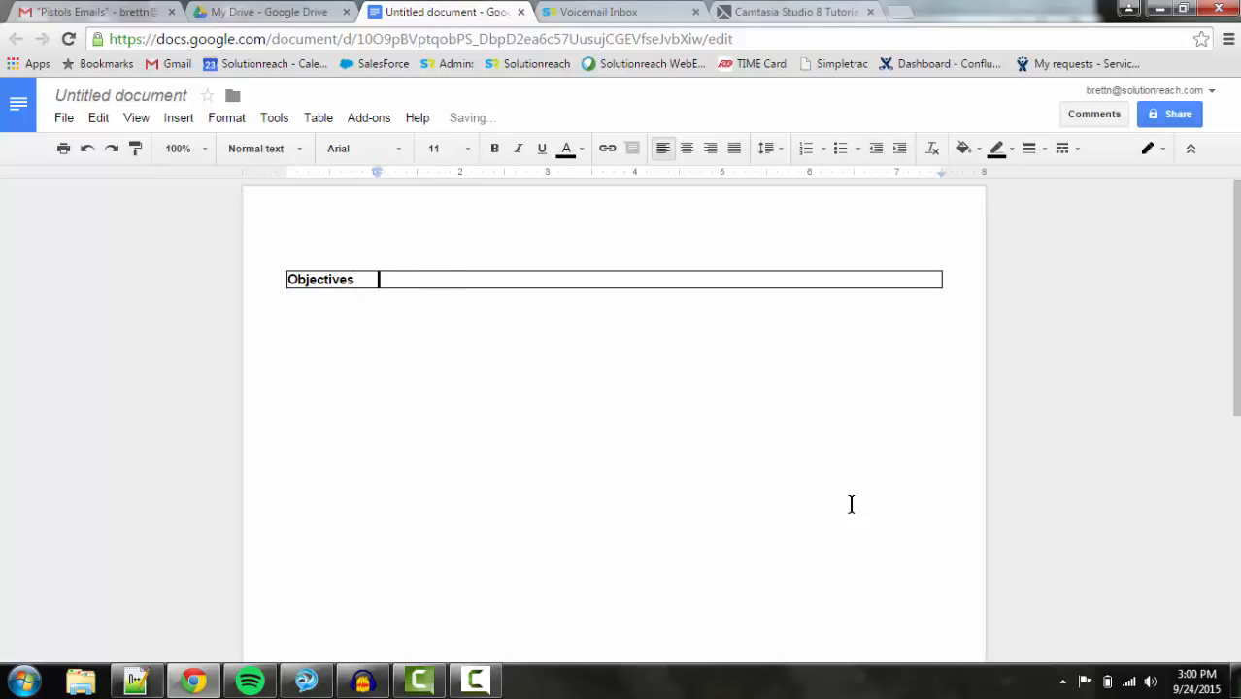
text(My major objective)
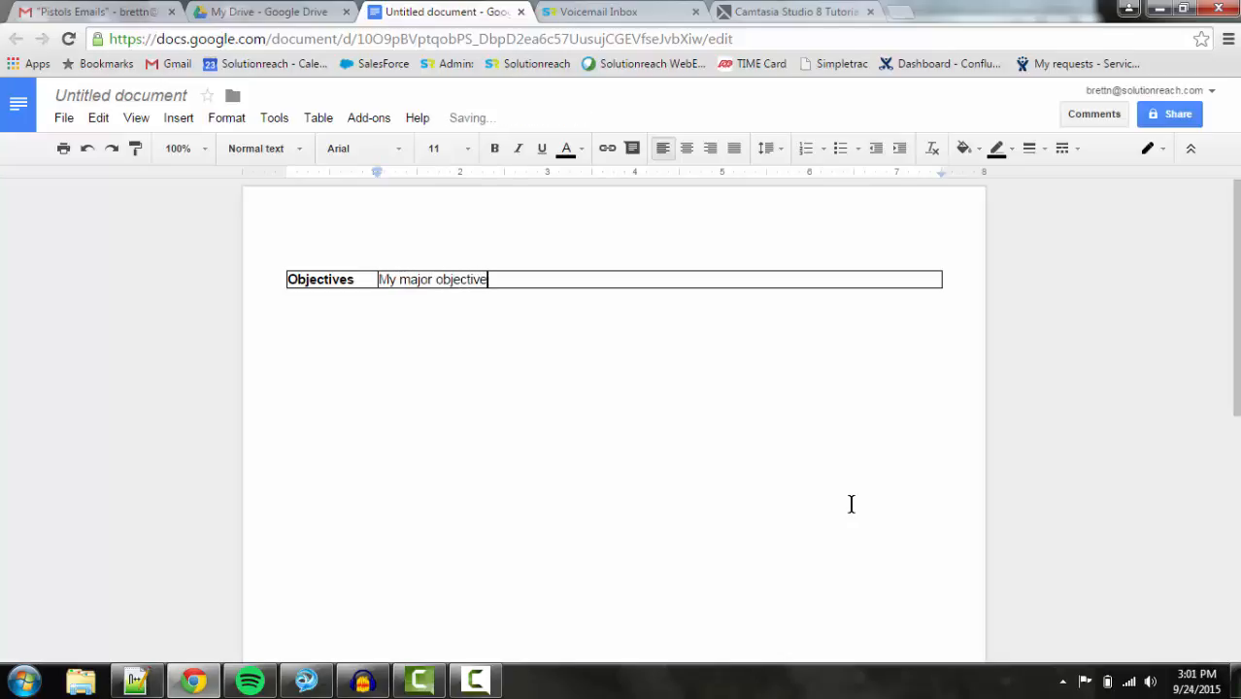
text(s are such and such.)
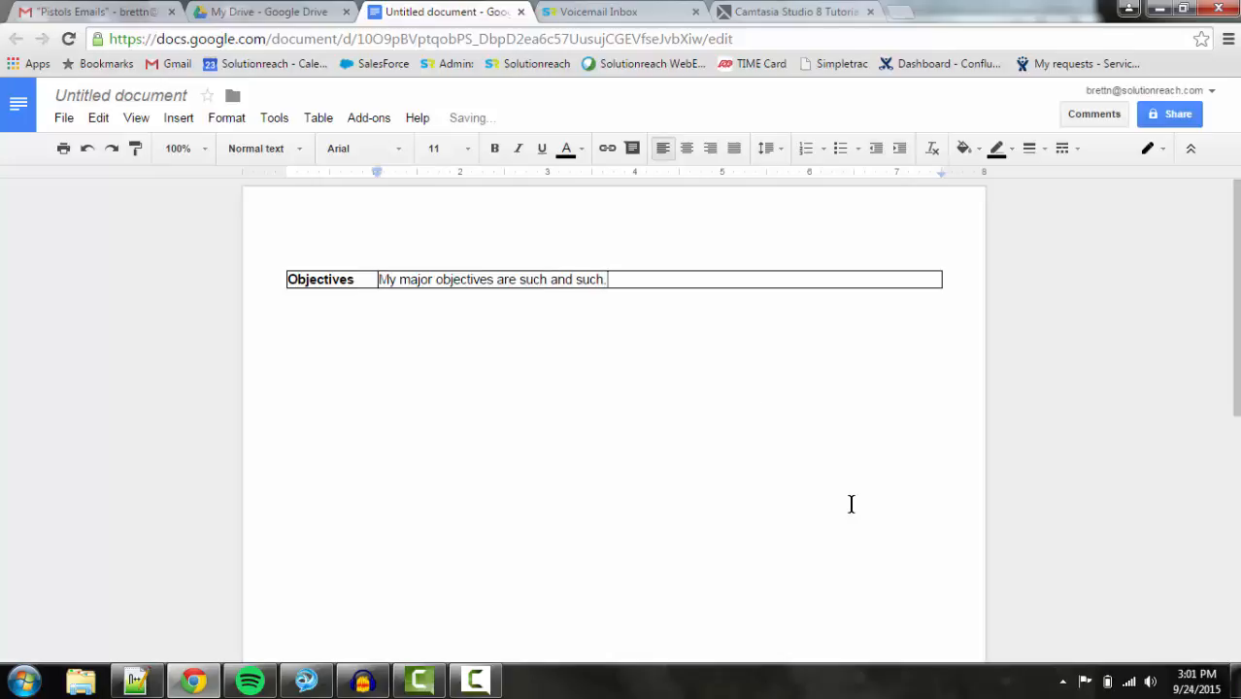
Step: Insert a horizontal line directly below the Objectives table
click(588, 317)
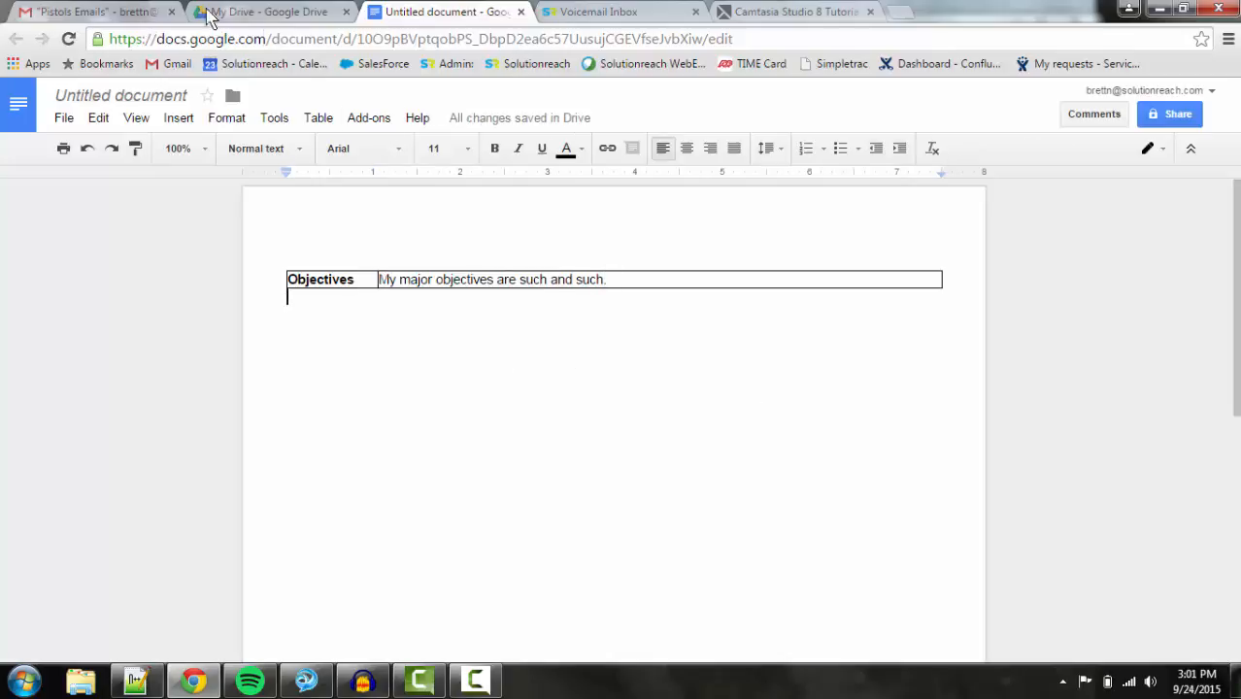
click(179, 121)
click(238, 372)
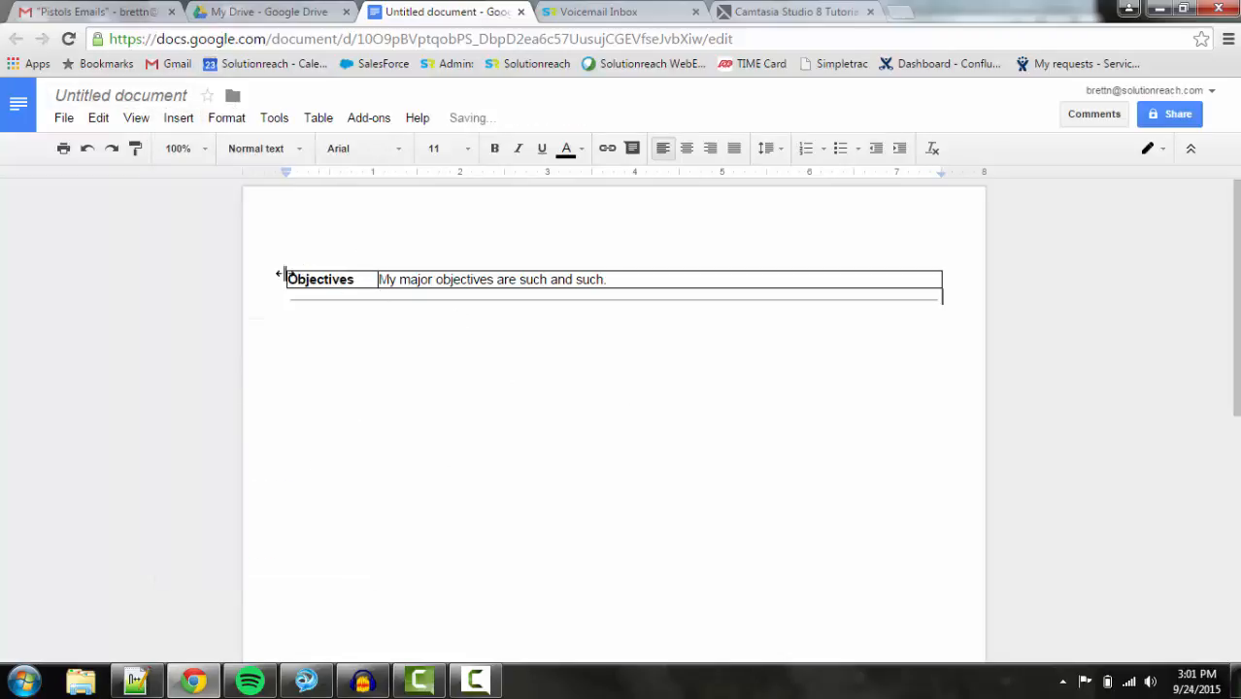
Step: Duplicate the Objectives table beneath the horizontal line and remove the blank line between the line and the copy
drag(286, 275, 924, 281)
key(ctrl+c)
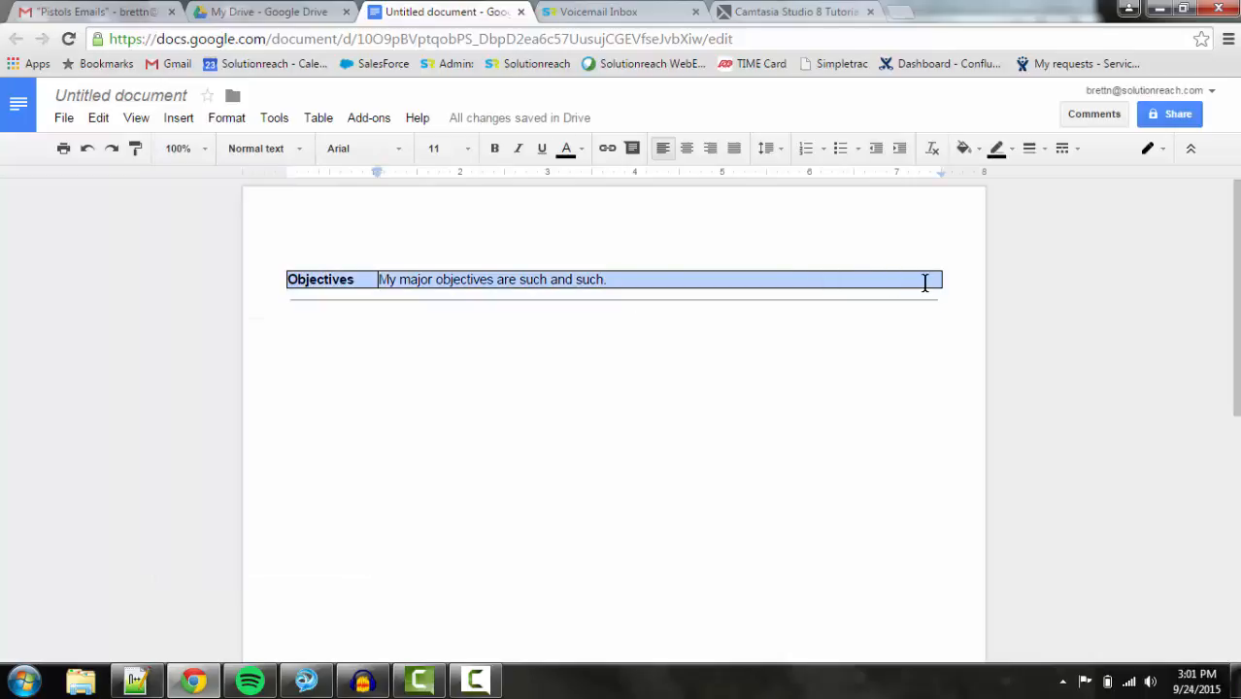
click(833, 407)
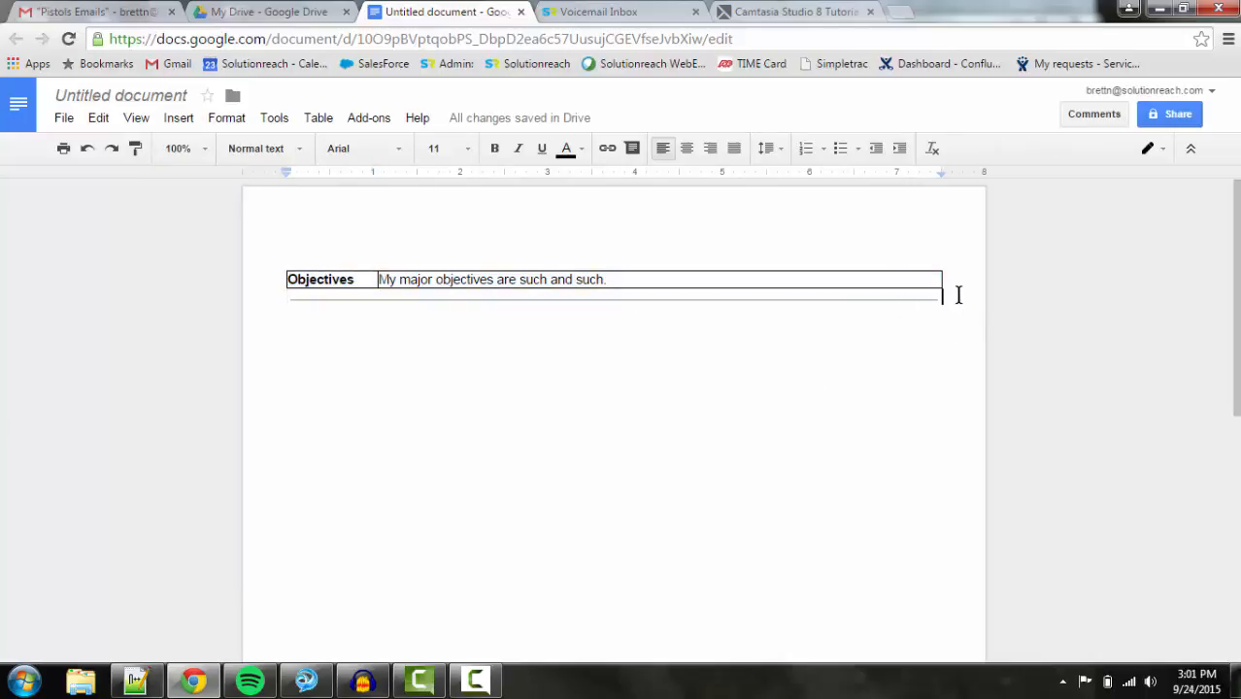
key(Return)
key(ctrl+v)
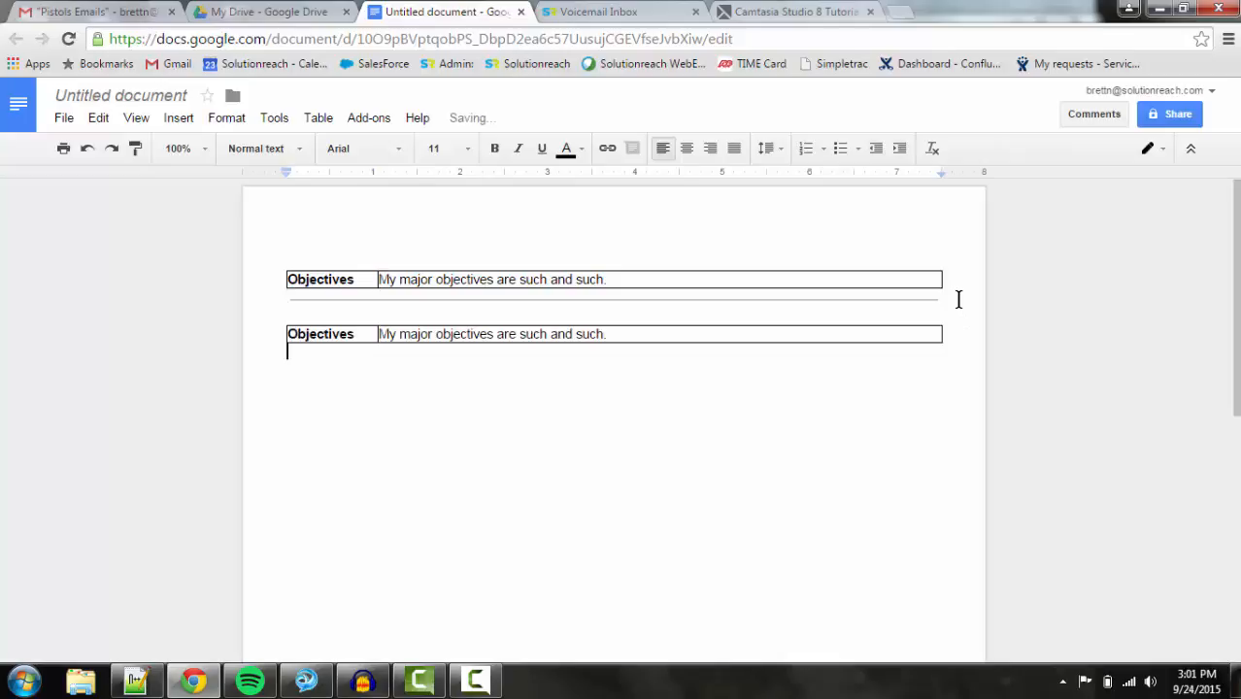
click(831, 310)
key(BackSpace)
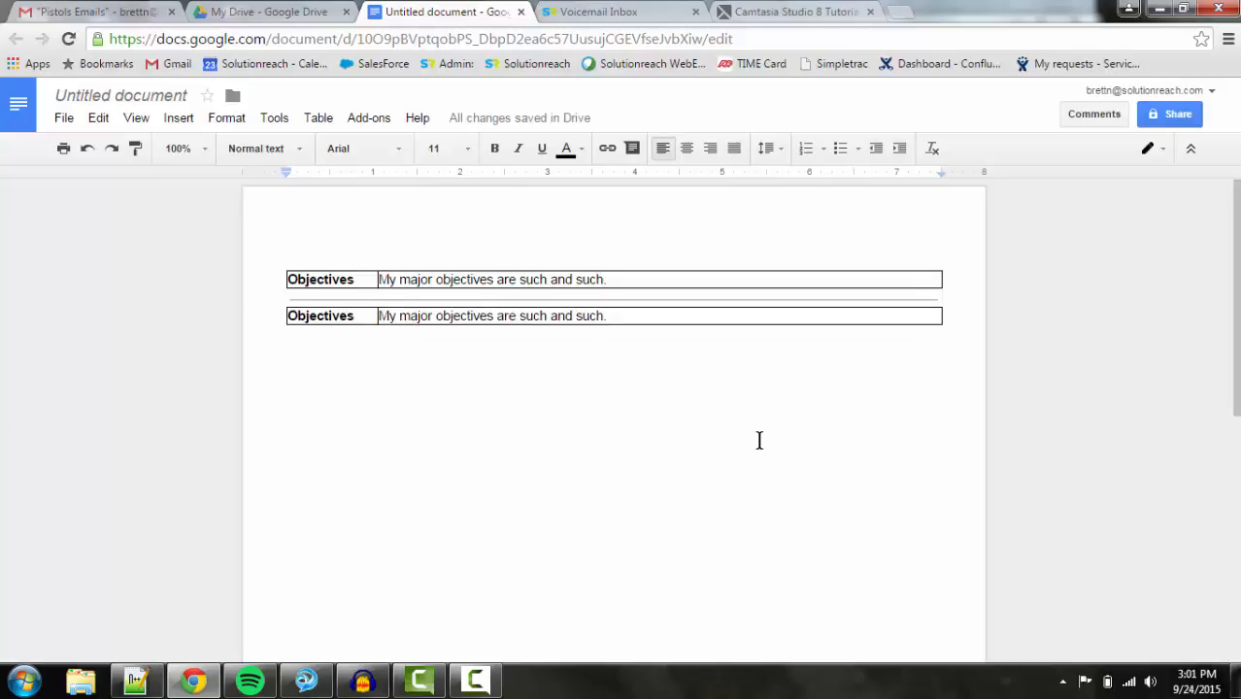
Step: Change the copied table's heading to Job History and clear the objectives text from the cell beside it
click(370, 315)
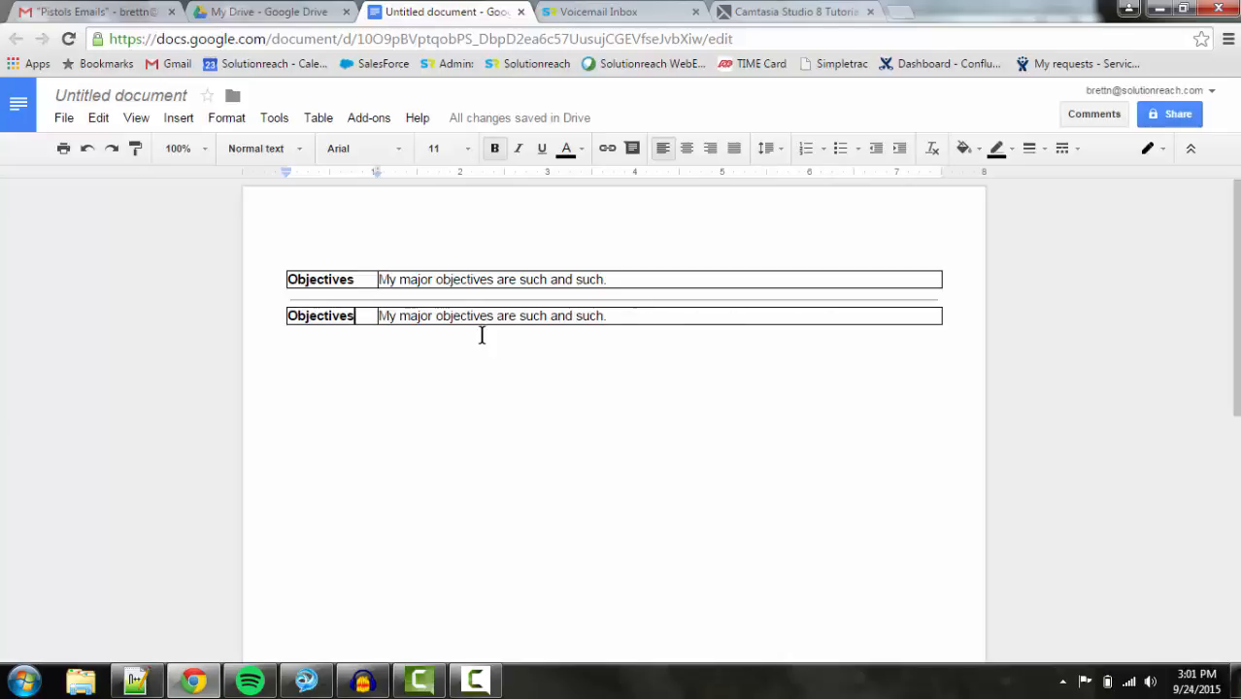
drag(357, 316, 259, 313)
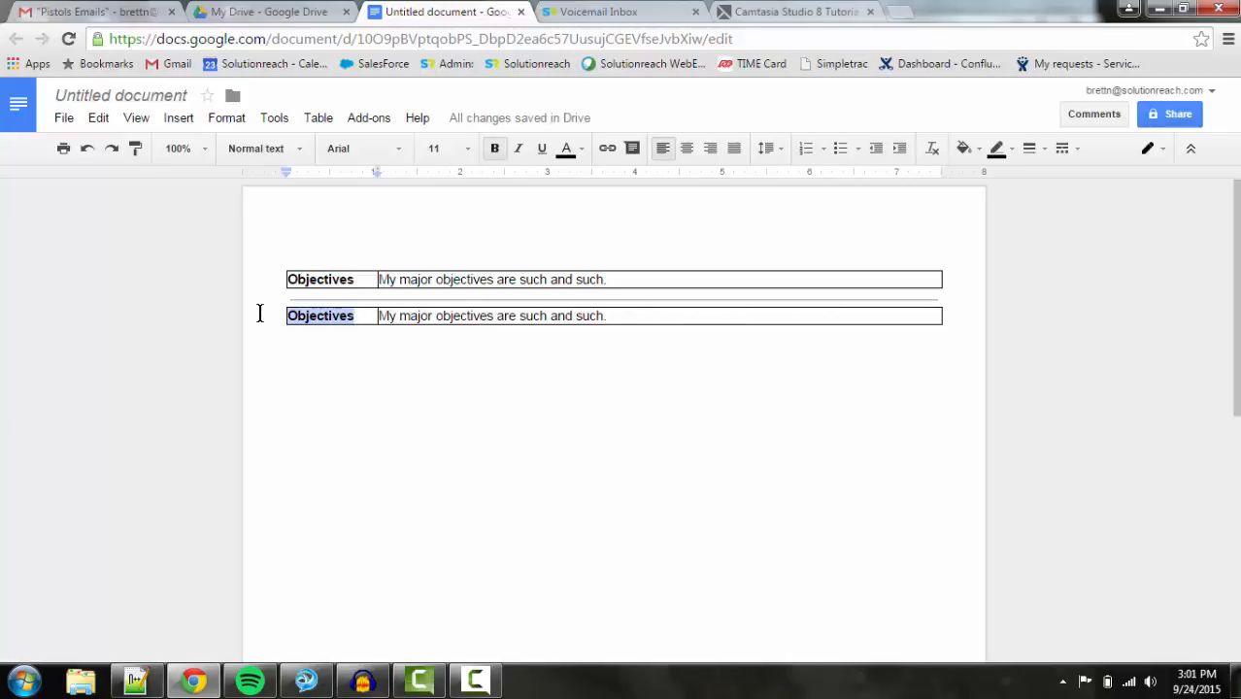
text(Job Histor)
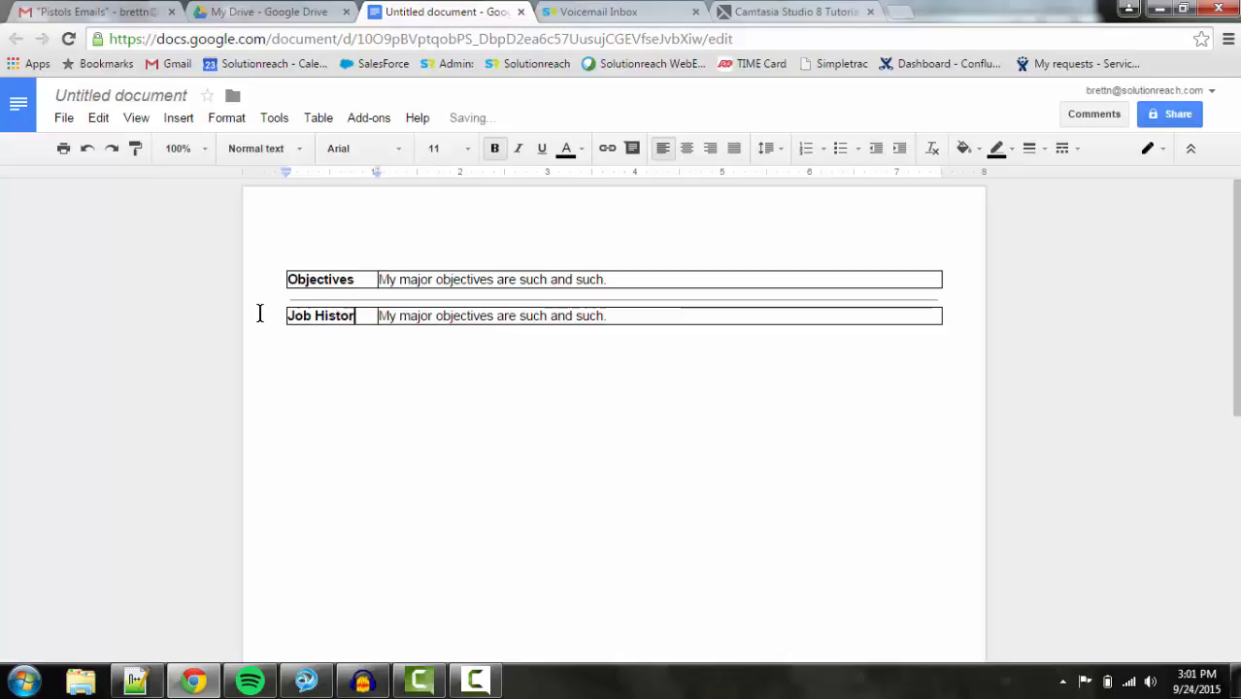
text(y)
drag(612, 315, 380, 314)
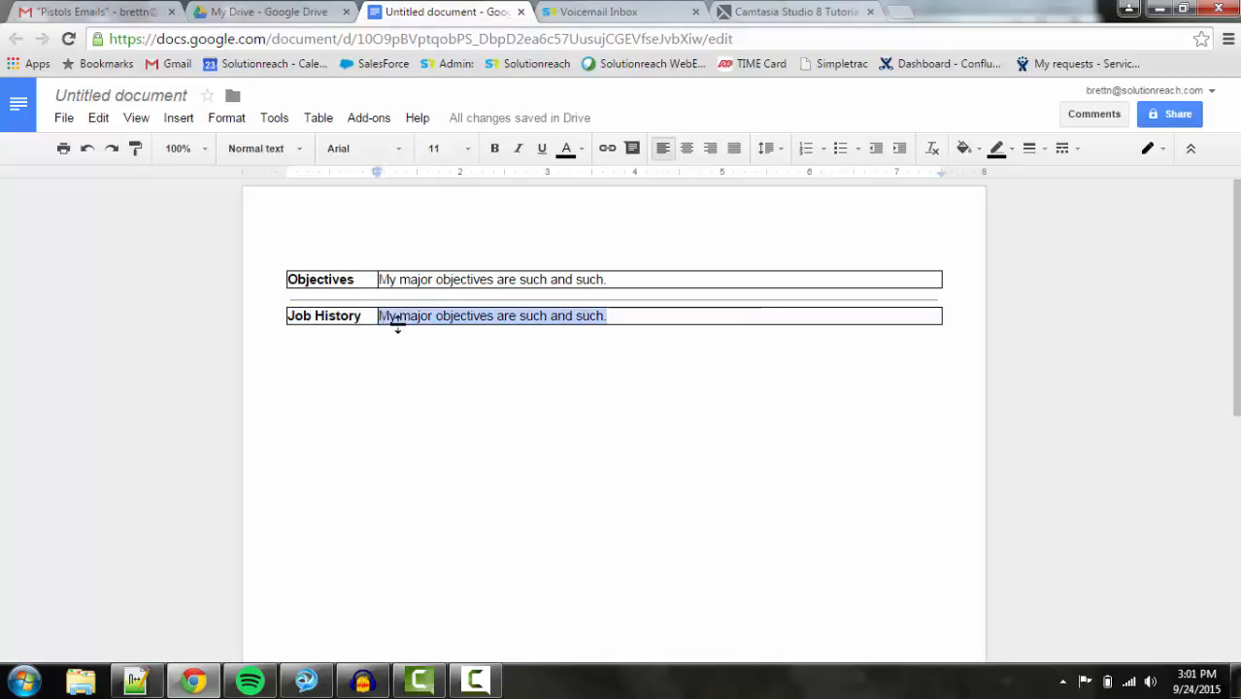
key(BackSpace)
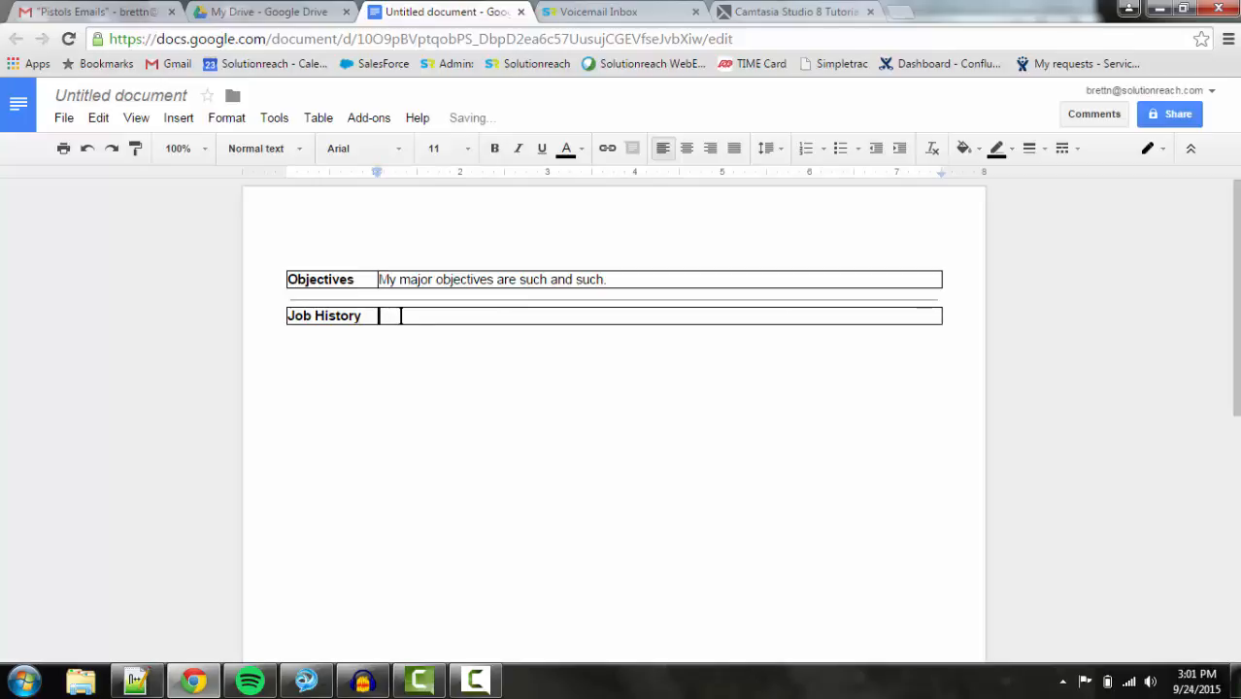
Step: Add three empty rows below the Job History row
right_click(401, 316)
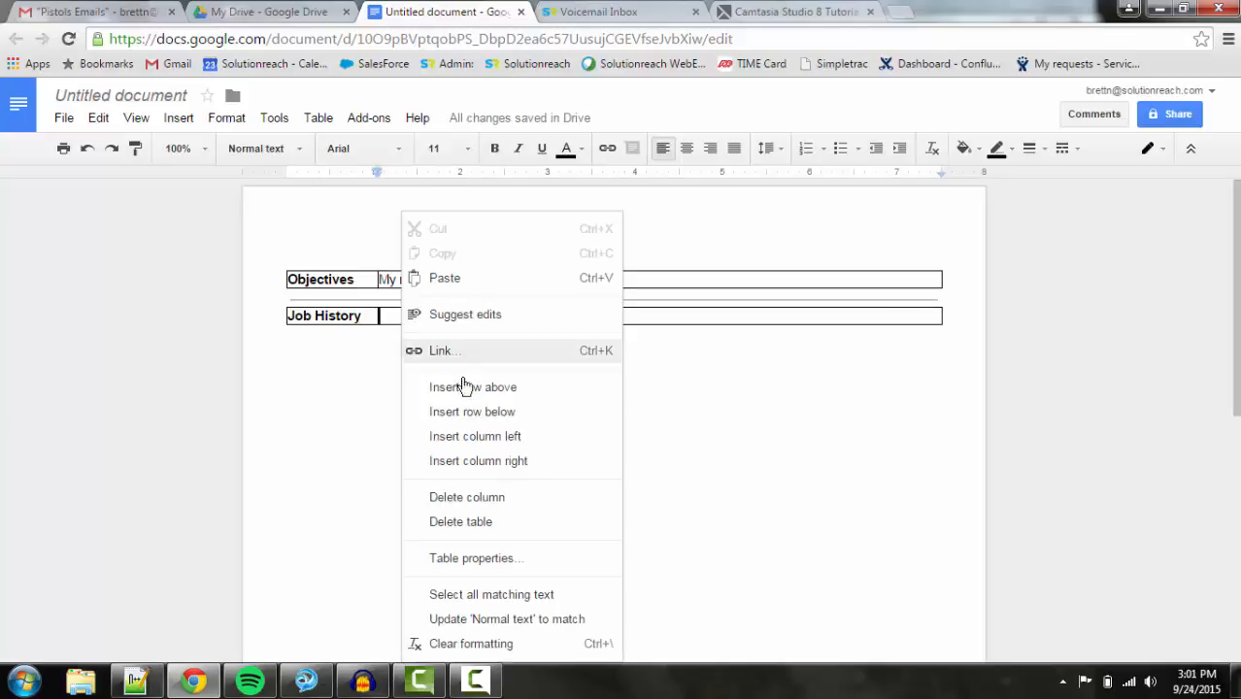
click(479, 418)
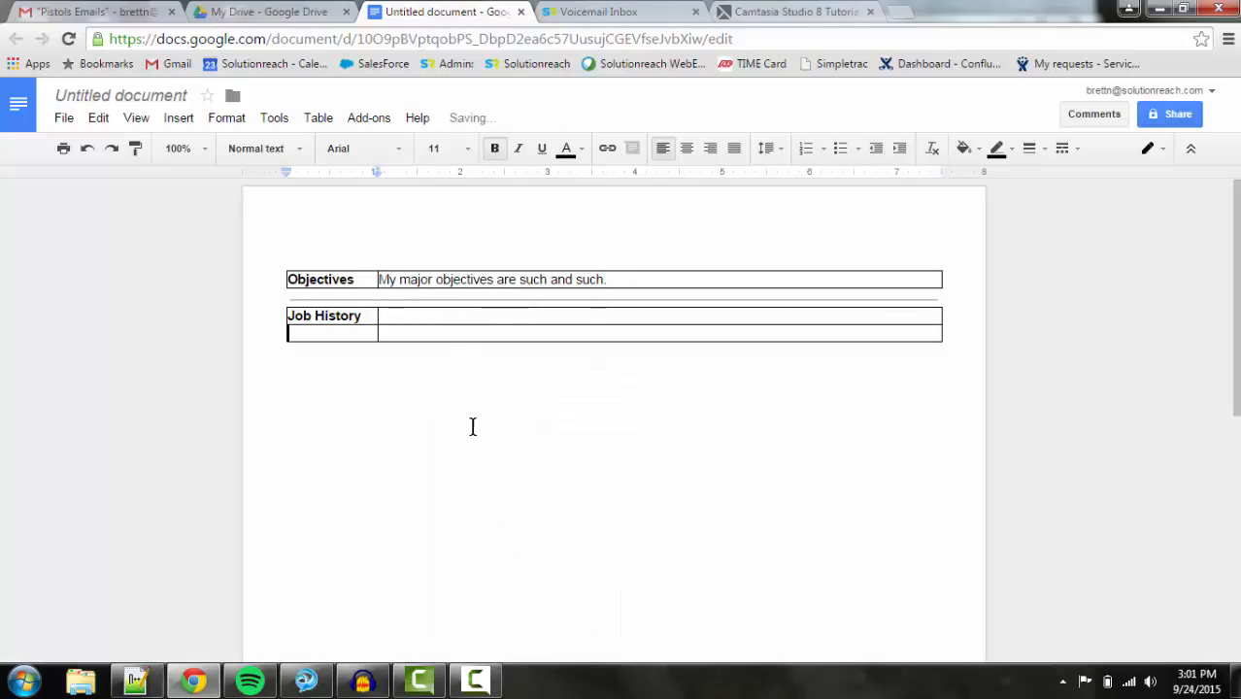
right_click(407, 333)
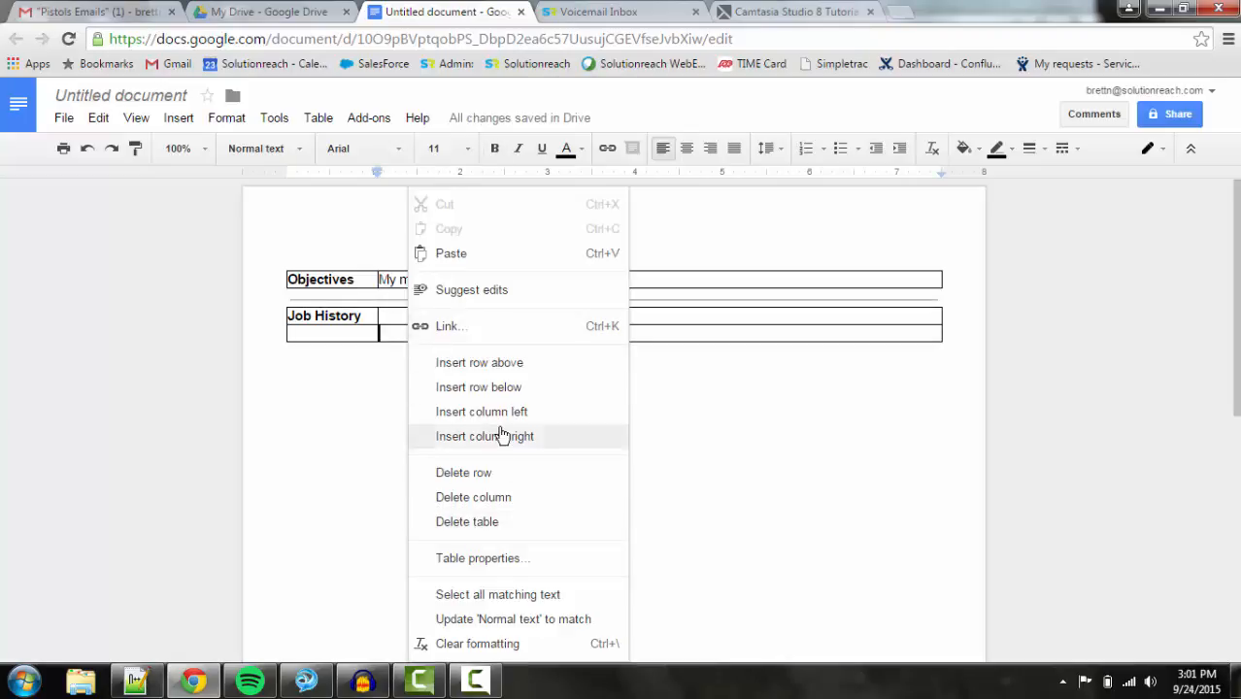
click(503, 389)
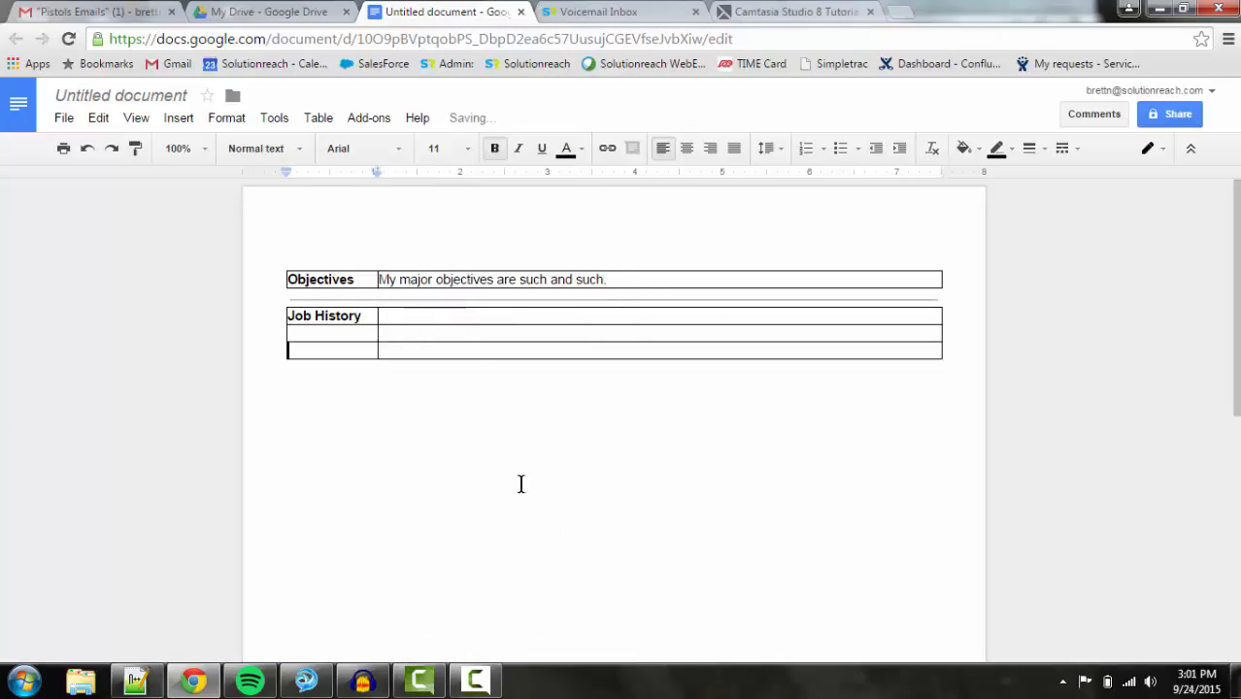
click(457, 353)
right_click(457, 352)
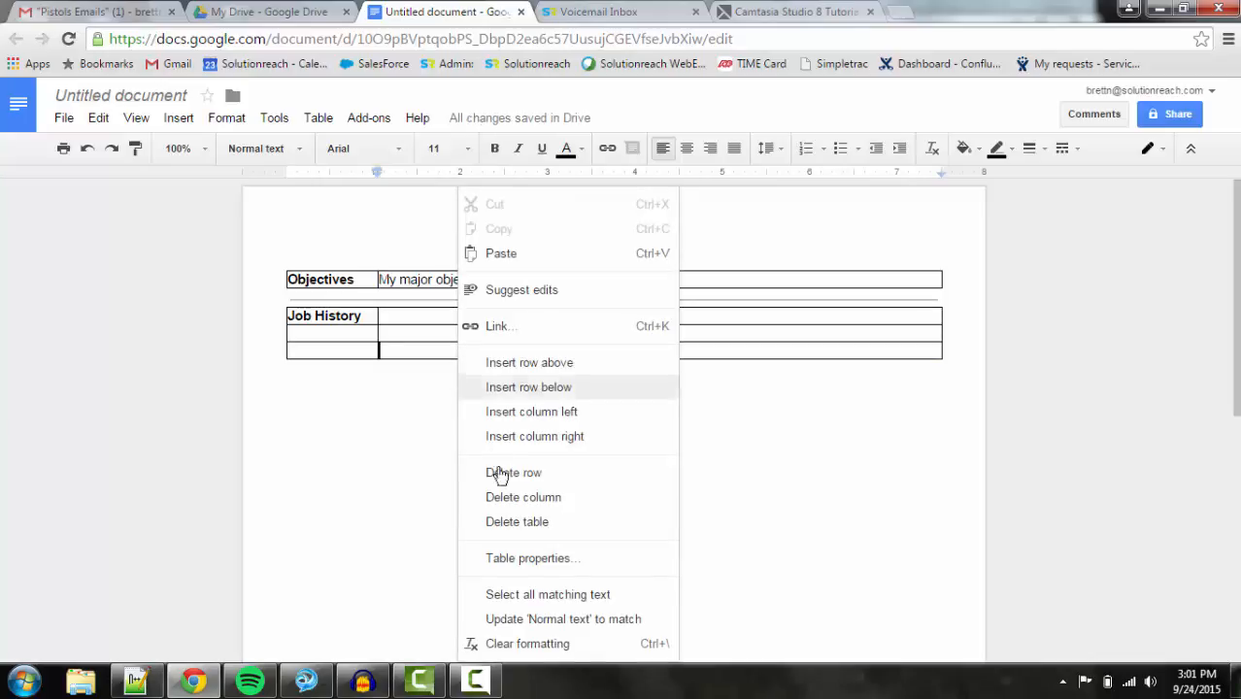
click(558, 388)
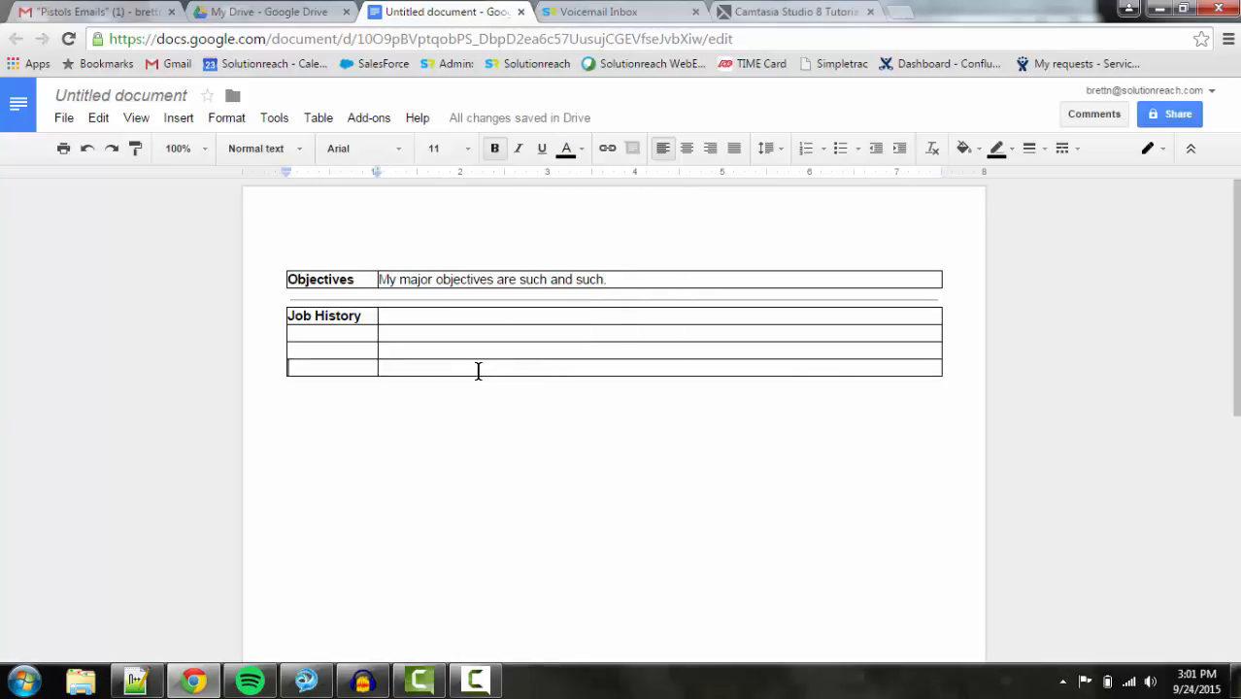
Step: Copy the Job History table, insert a horizontal line below it, and paste the copy beneath that line
drag(474, 363, 332, 318)
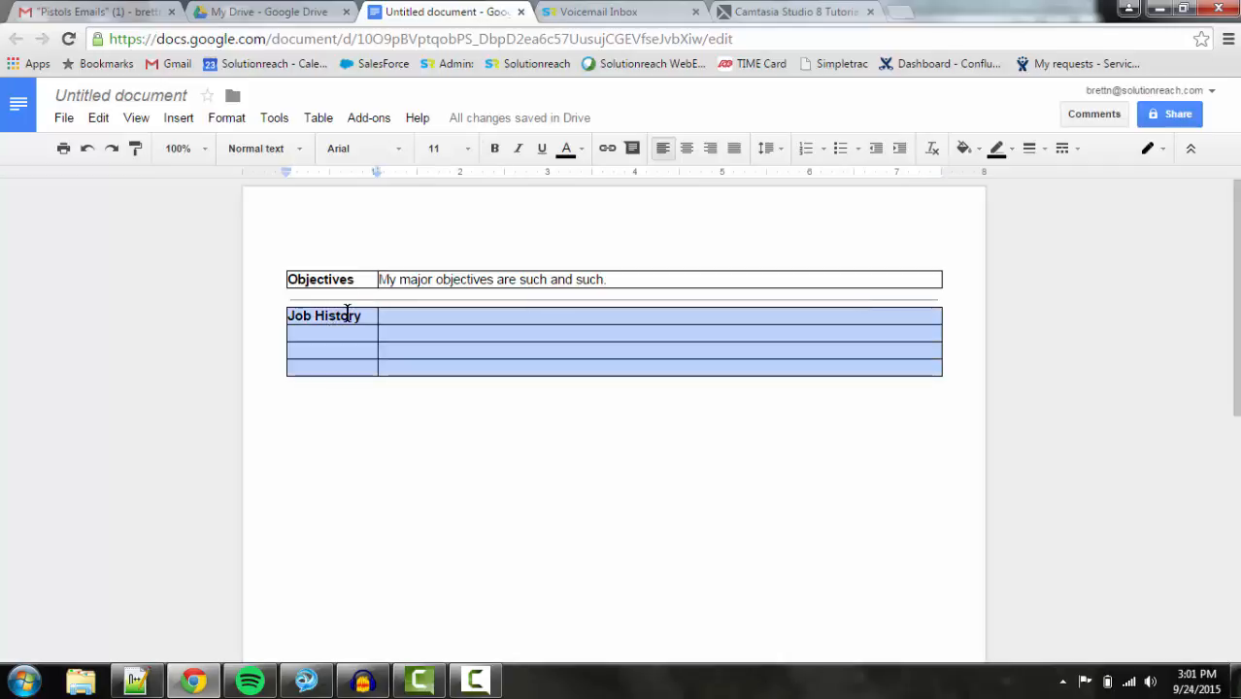
click(402, 406)
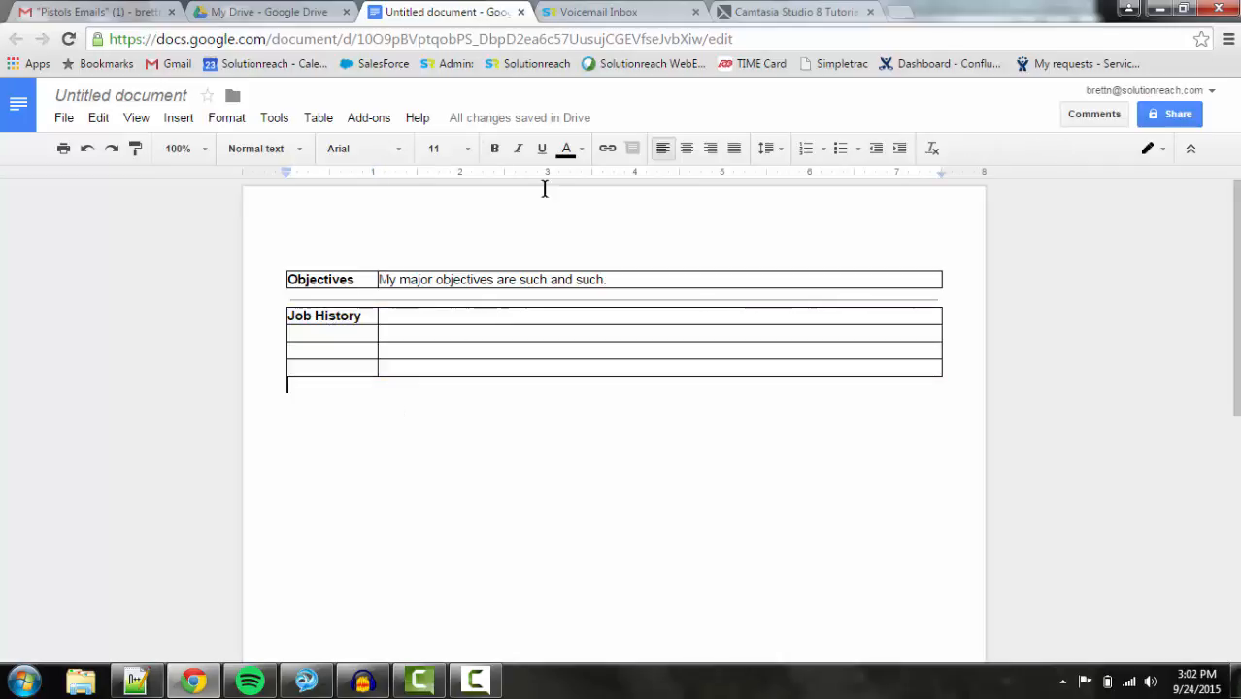
click(187, 118)
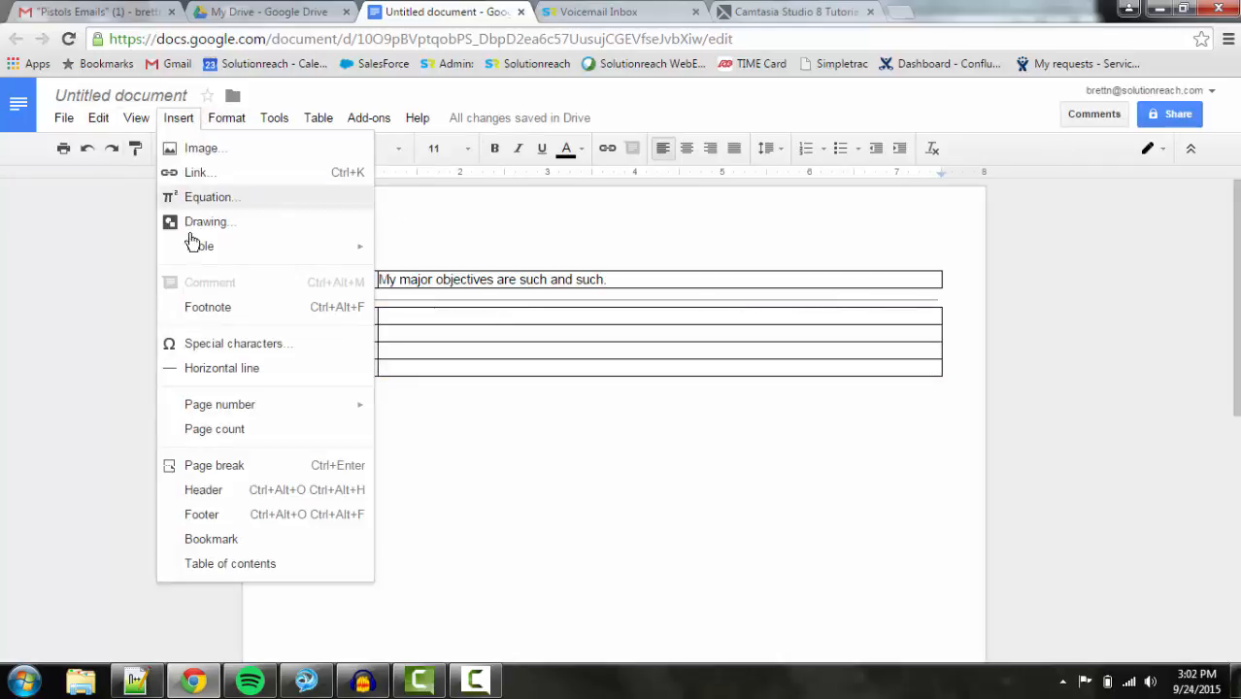
click(183, 371)
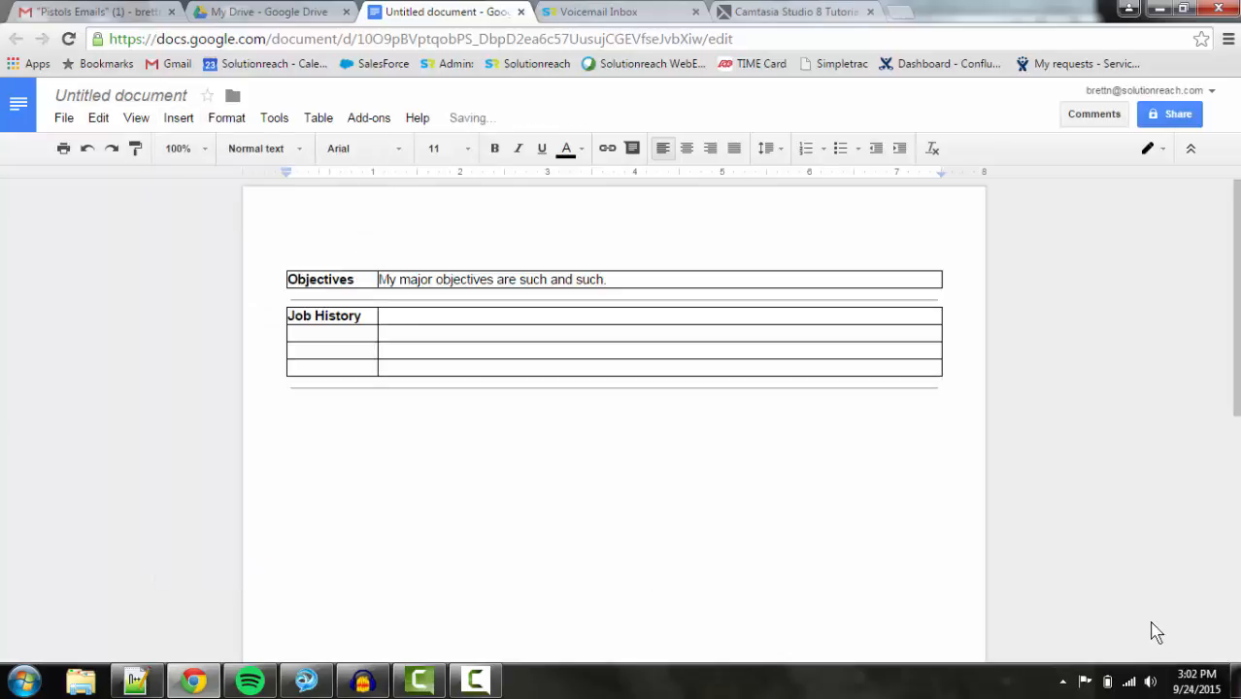
key(ctrl+v)
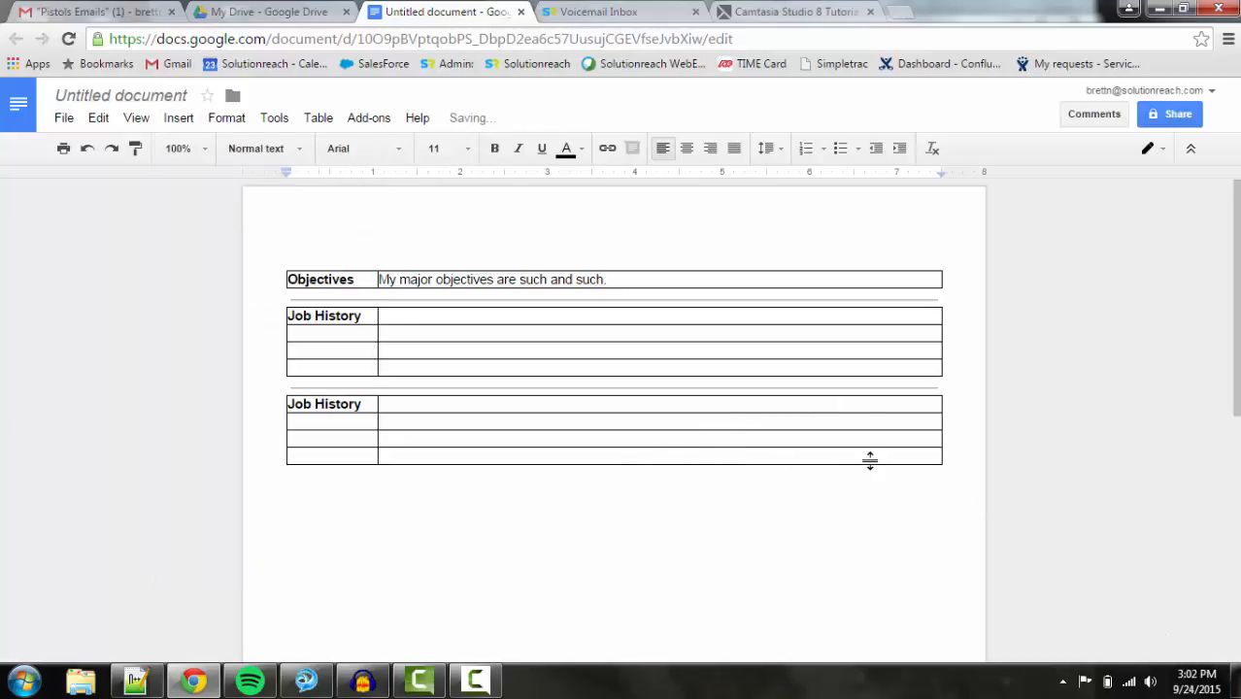
Step: Delete the last two empty rows of the lower Job History table
drag(867, 457, 355, 435)
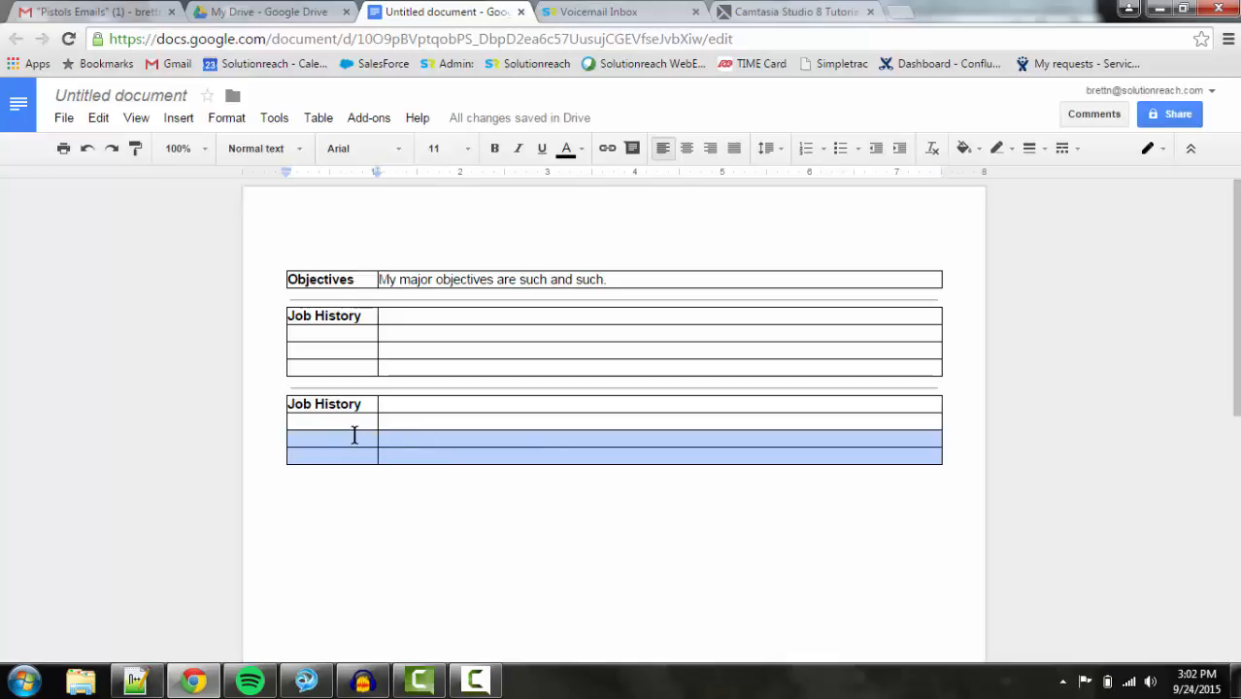
right_click(354, 436)
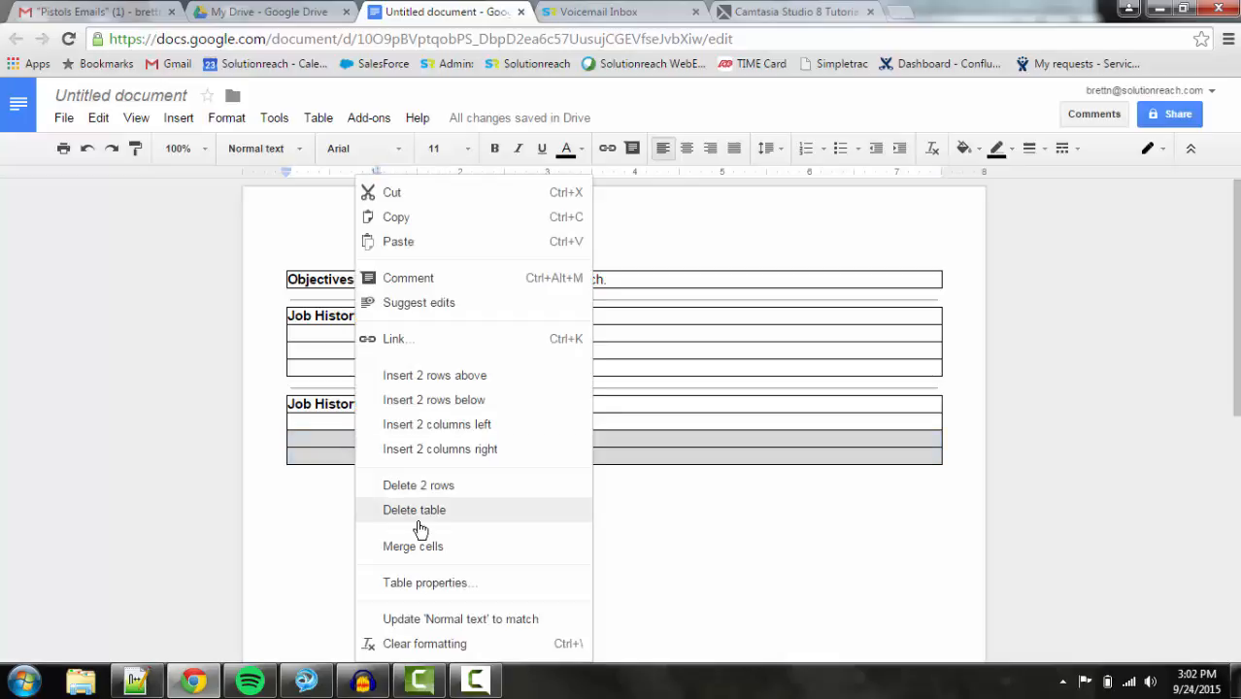
click(433, 489)
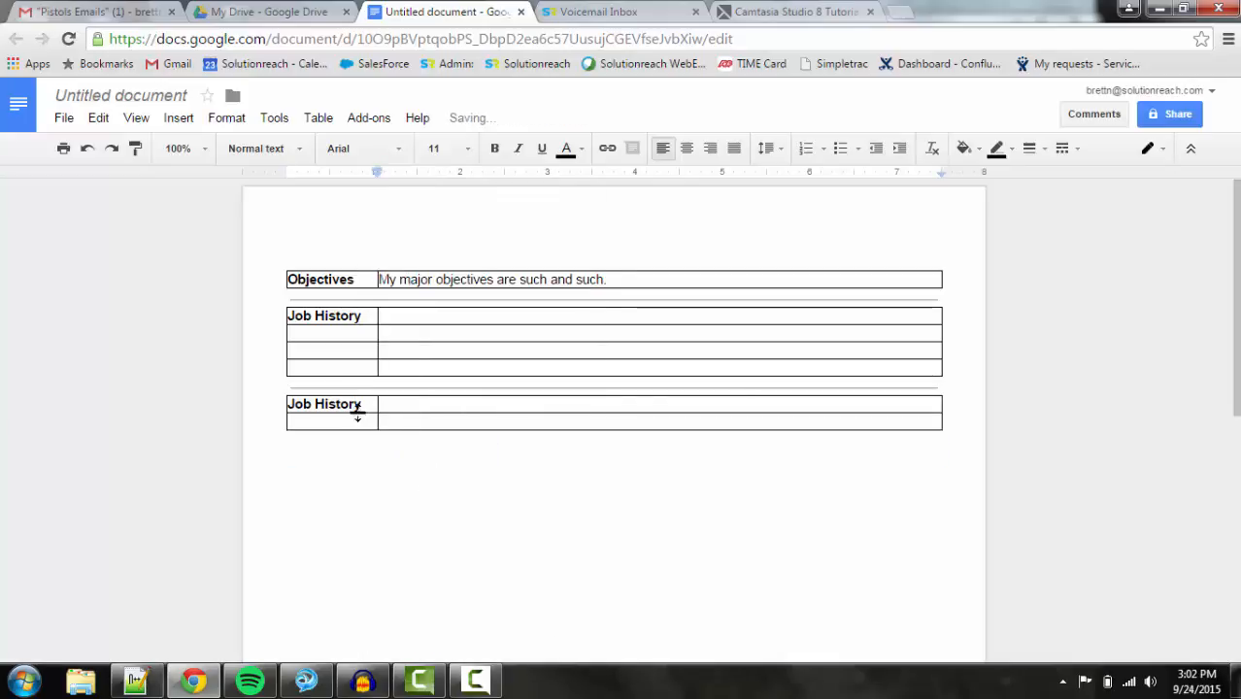
Step: Replace the lower Job History table's heading with Eduction
drag(357, 410, 230, 386)
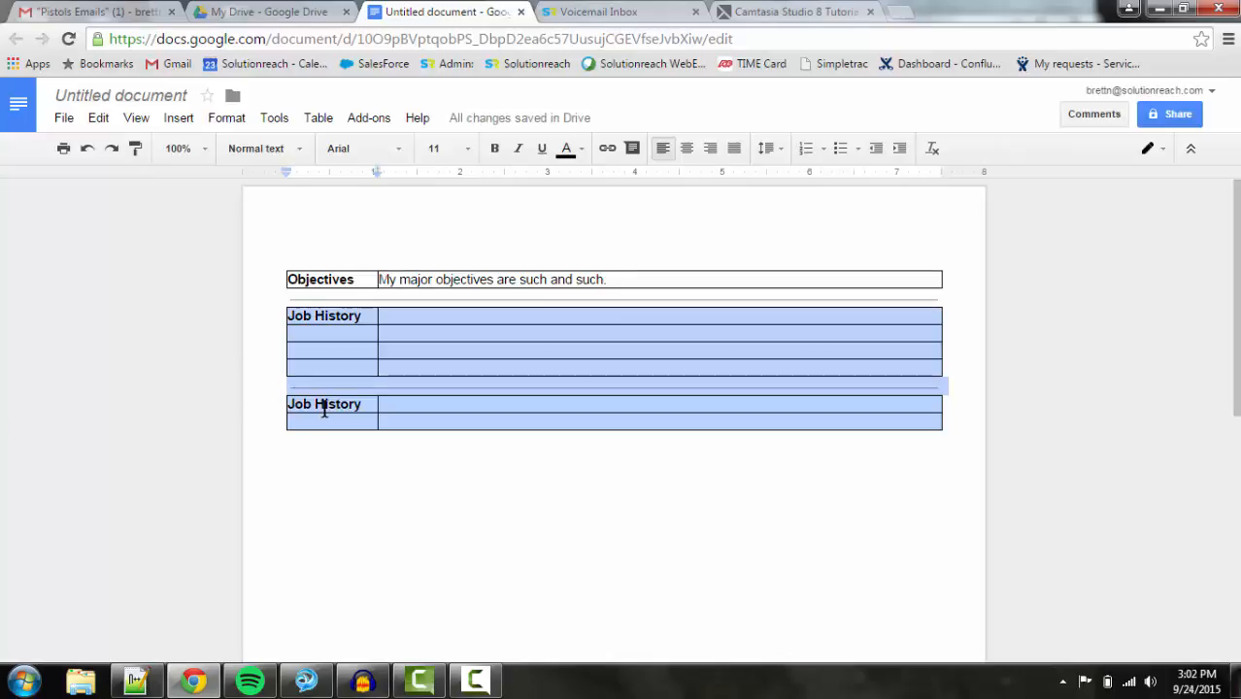
click(355, 404)
shift+click(289, 404)
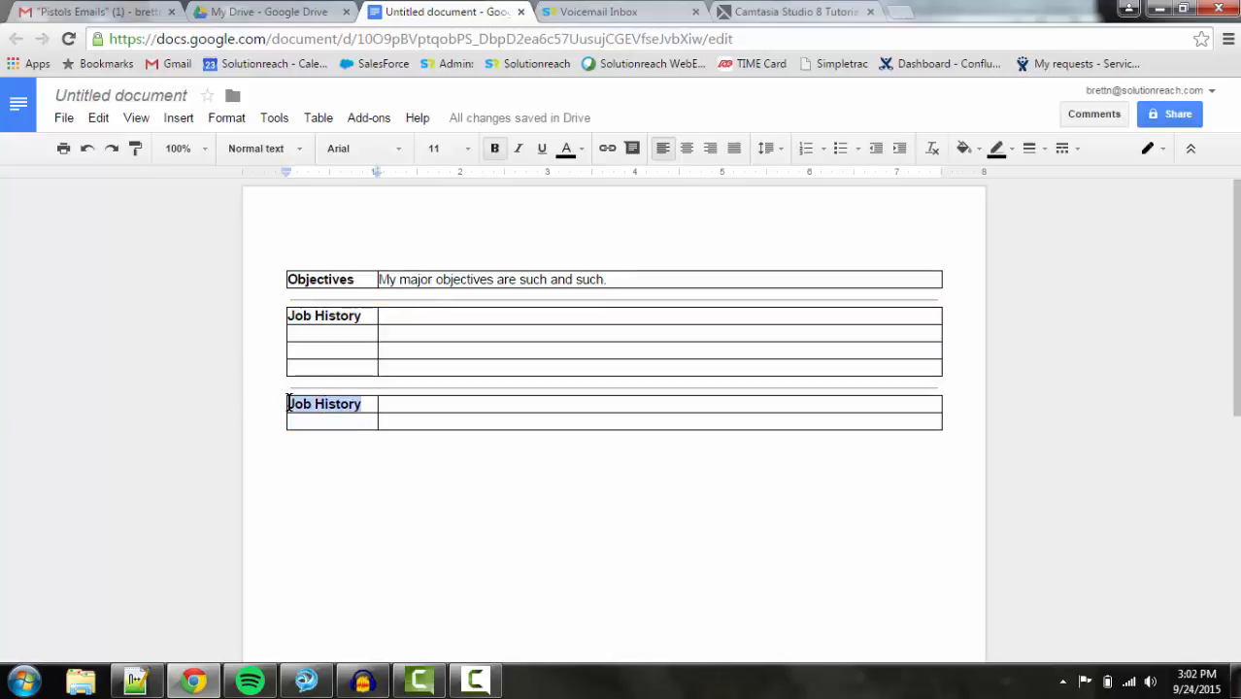
text(Eduction)
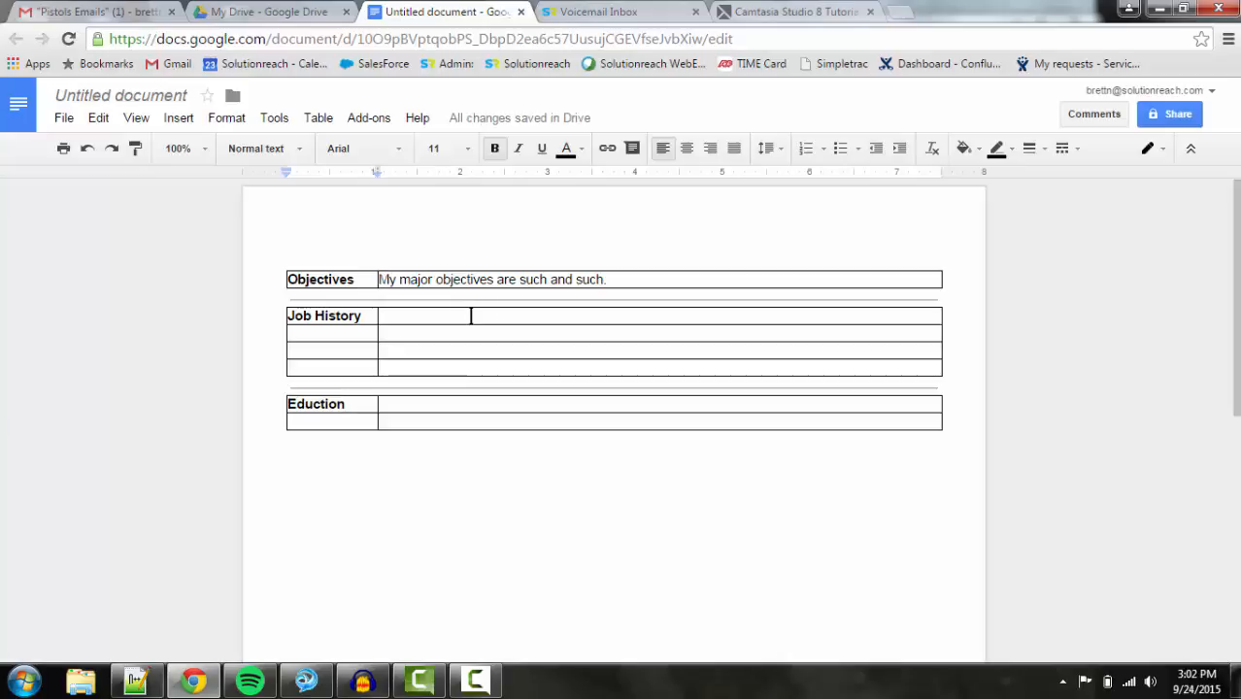
Step: Try increasing the indent of the empty cell beside the Job History heading, and reset it
click(471, 315)
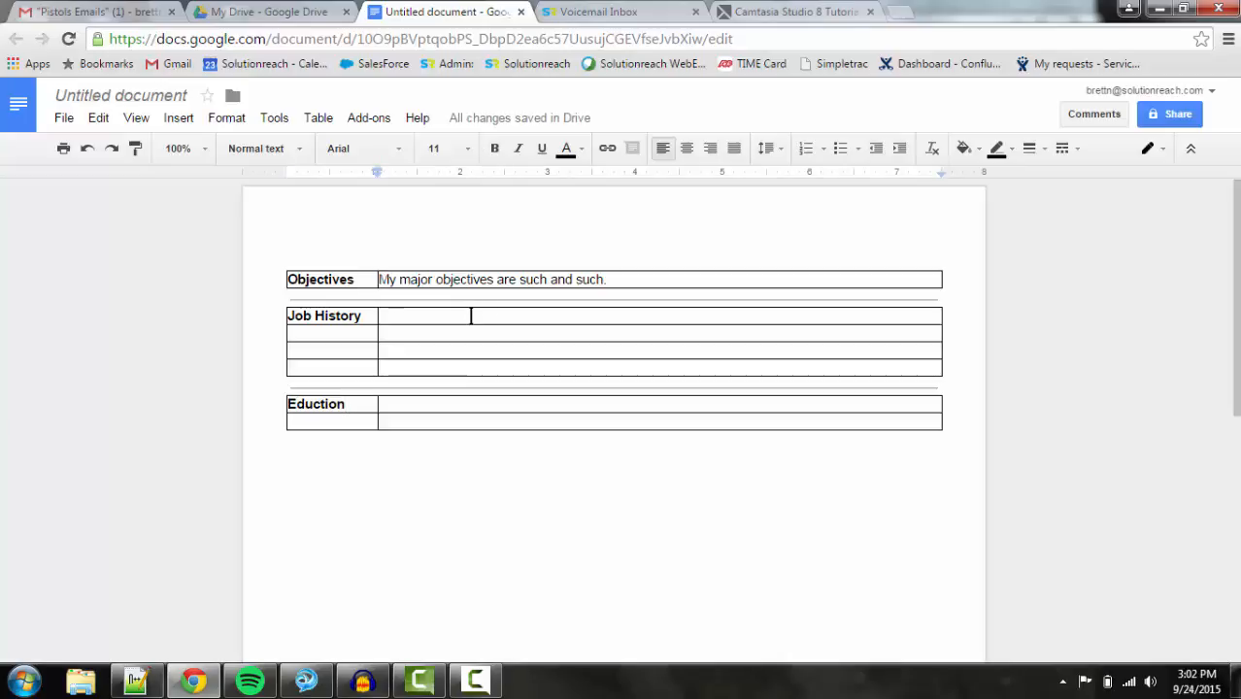
click(436, 476)
key(Tab)
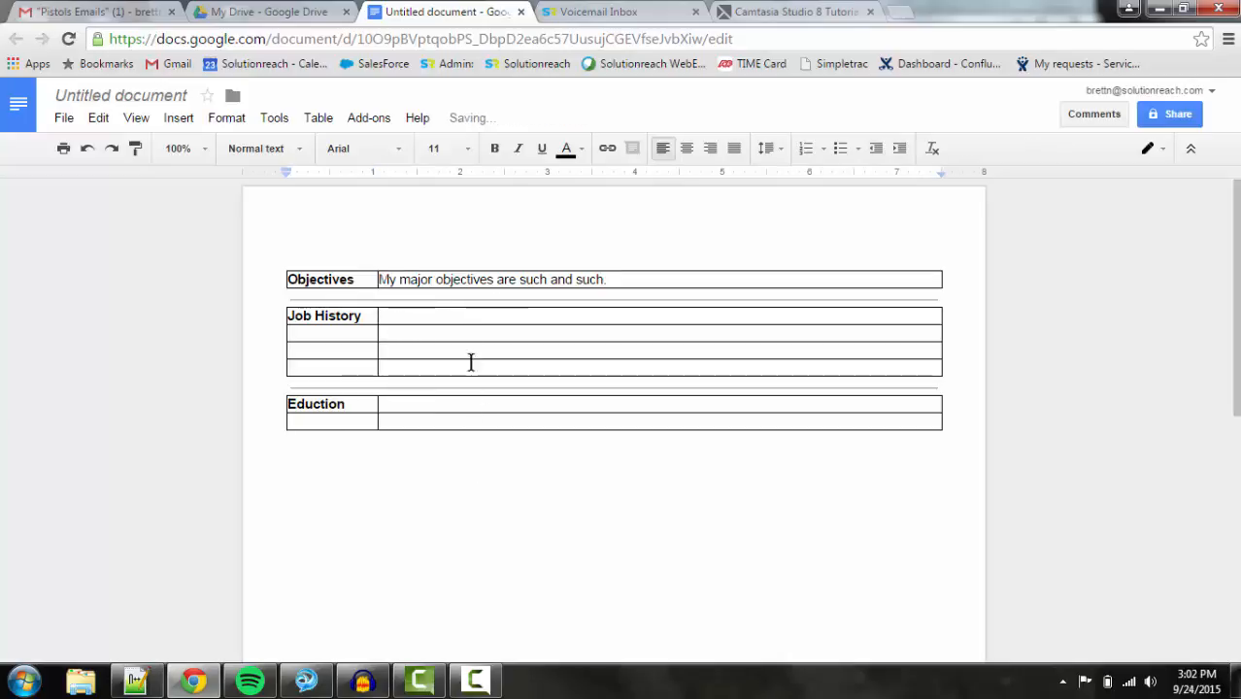
click(430, 317)
key(Tab)
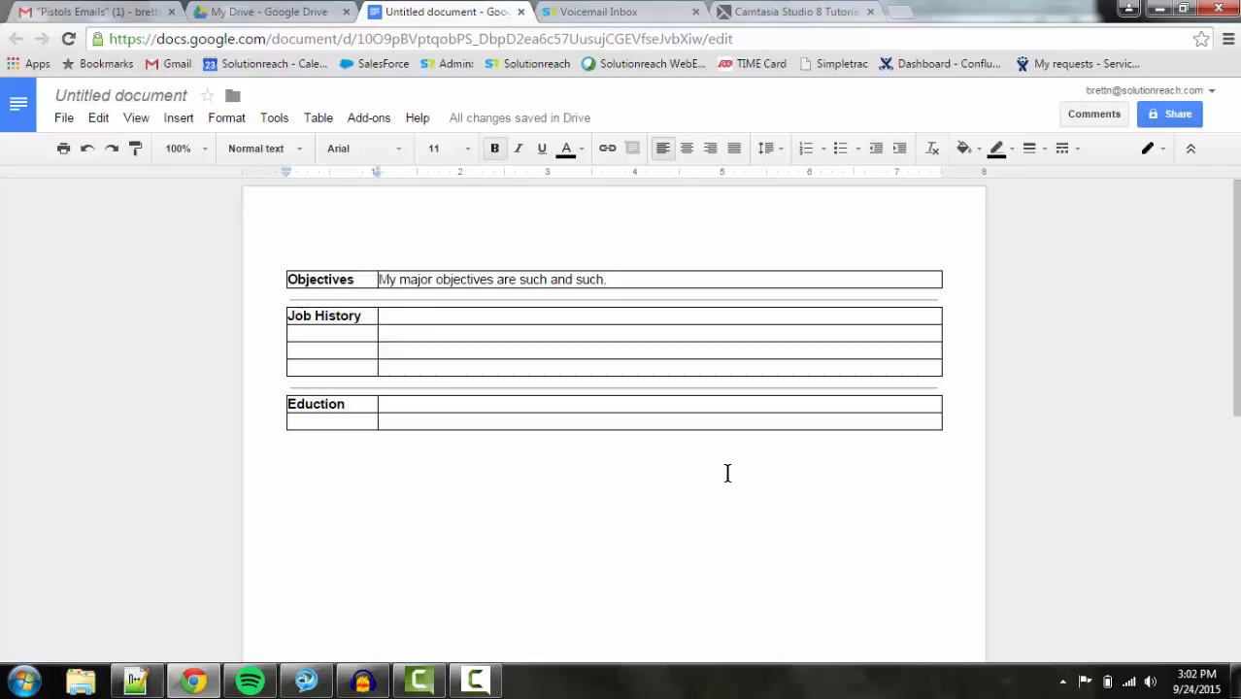
key(Tab)
key(Tab)
key(Tab)
click(900, 150)
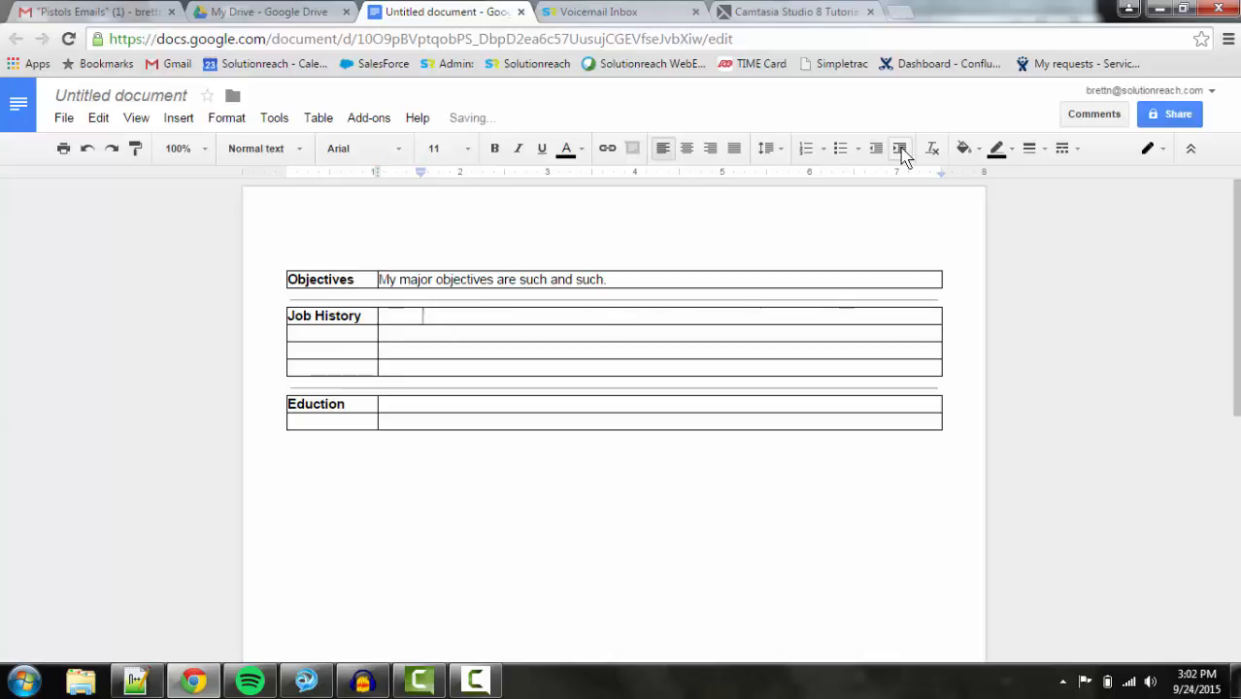
click(877, 148)
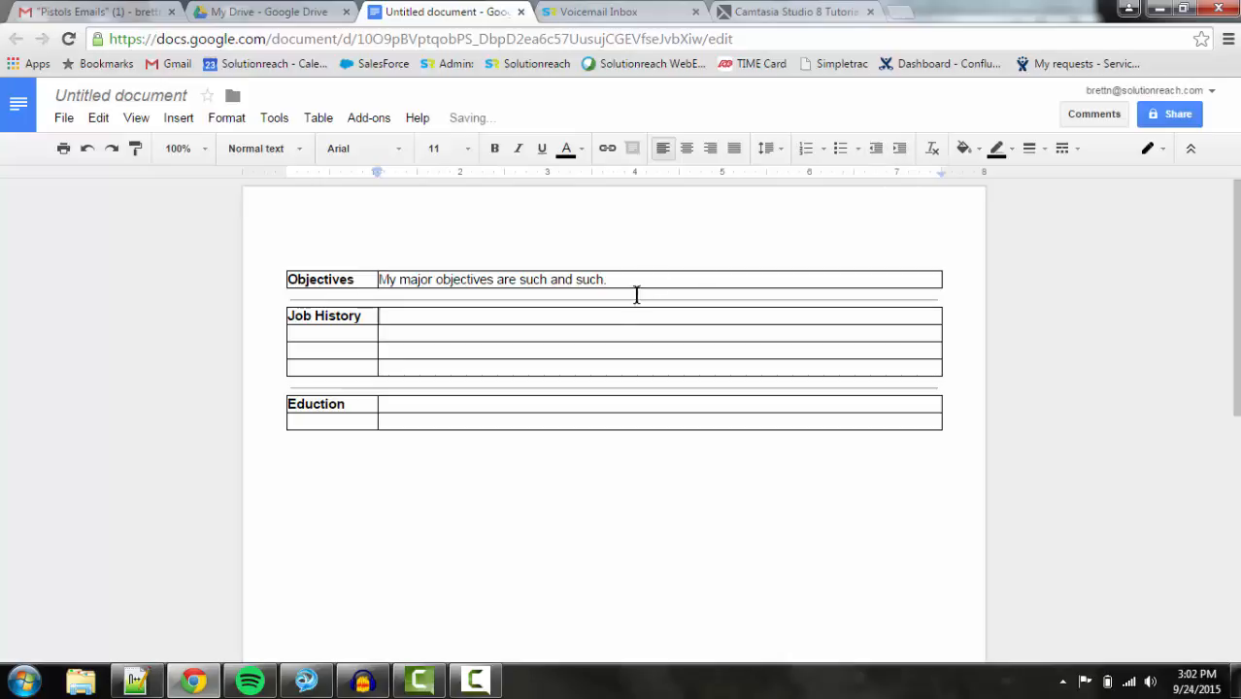
Step: Try a left indent of .2 inches on the Job History table, and undo it
right_click(559, 317)
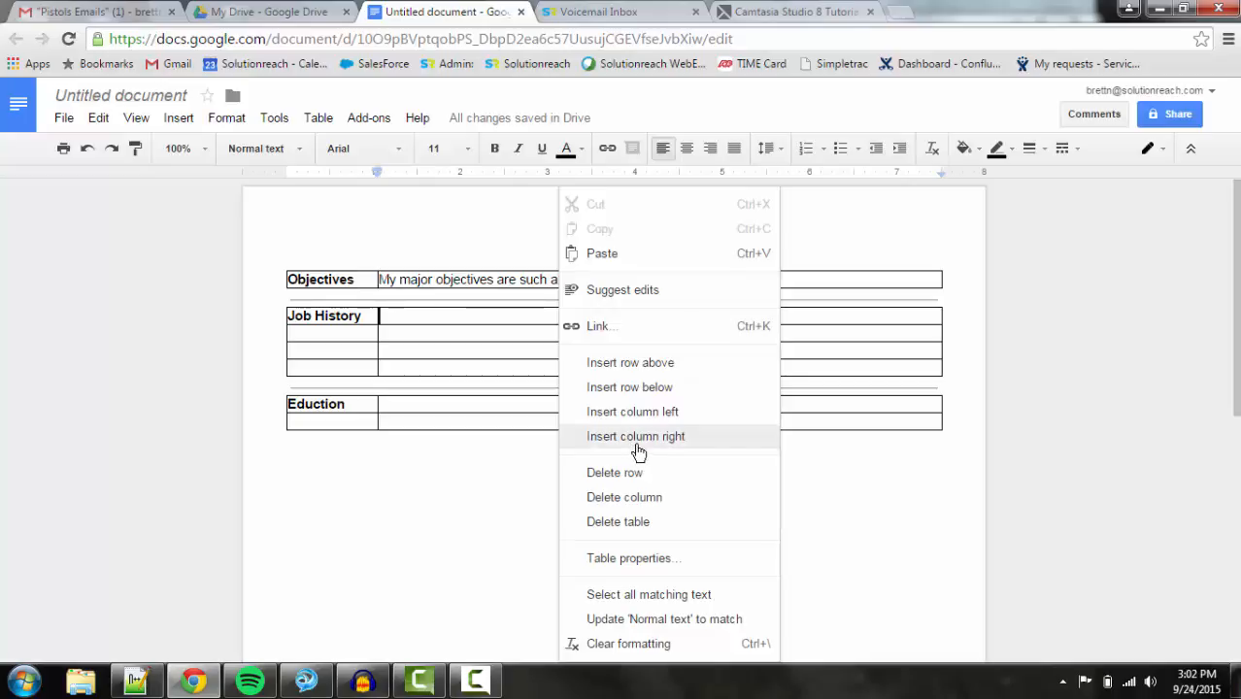
click(634, 558)
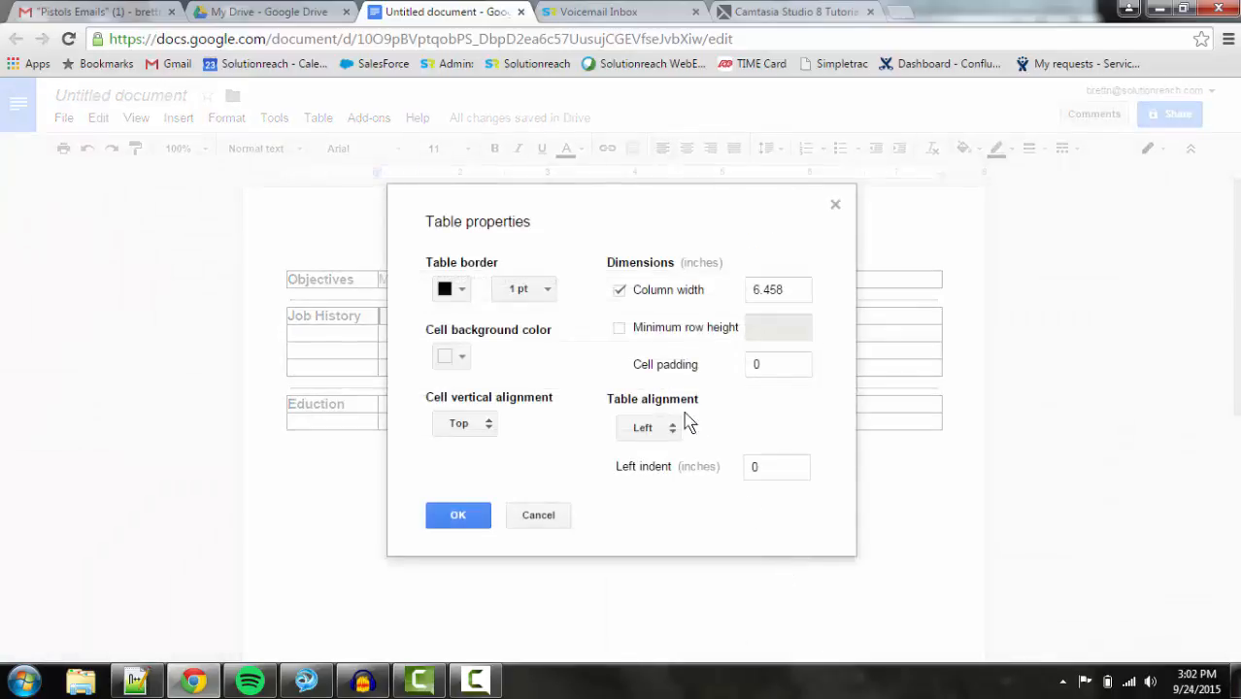
drag(767, 462, 733, 467)
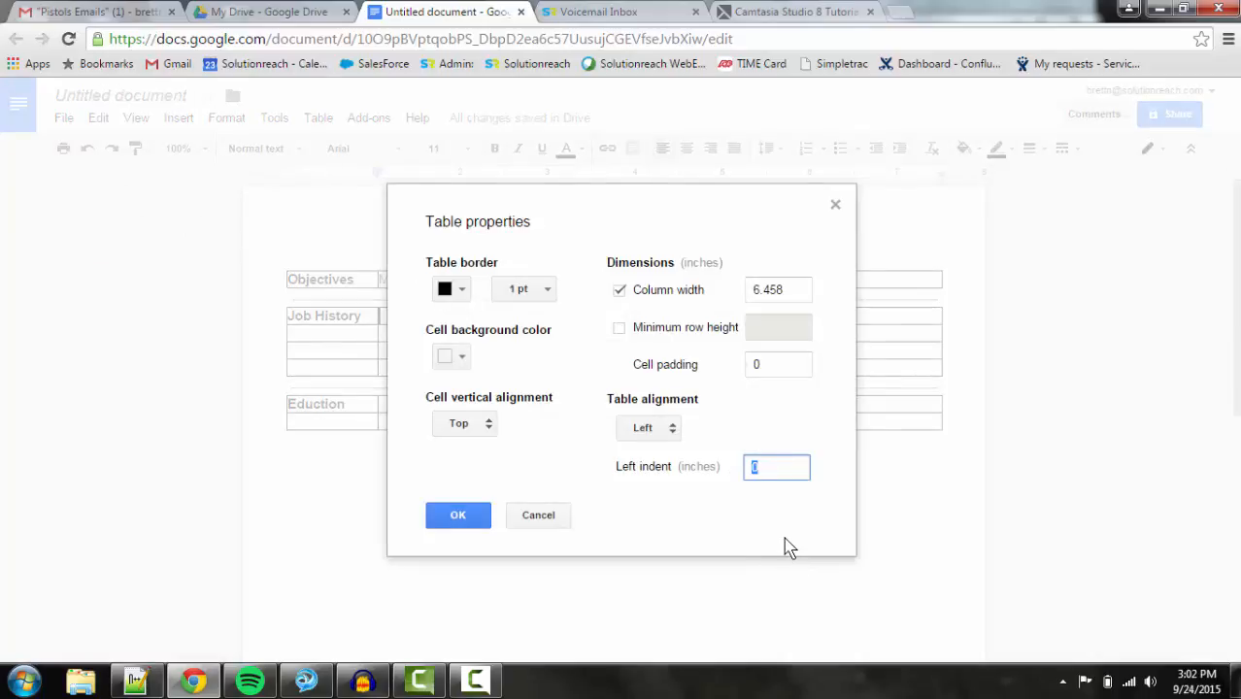
text(.2)
click(474, 517)
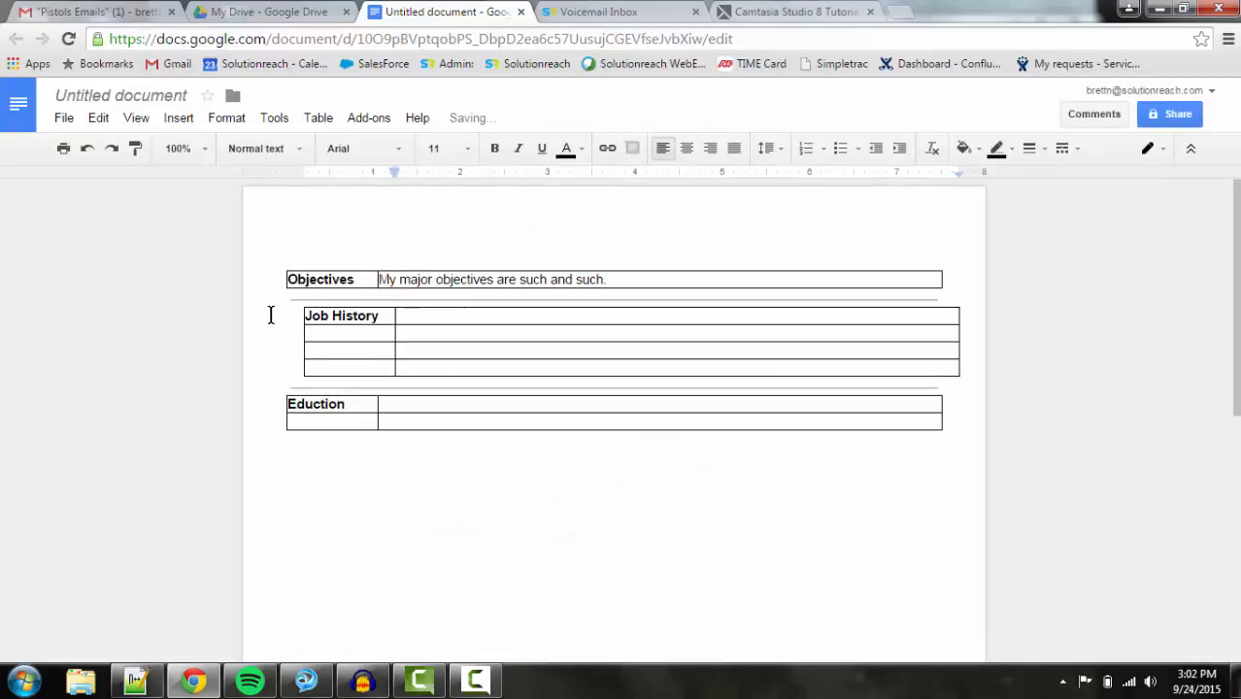
key(ctrl+z)
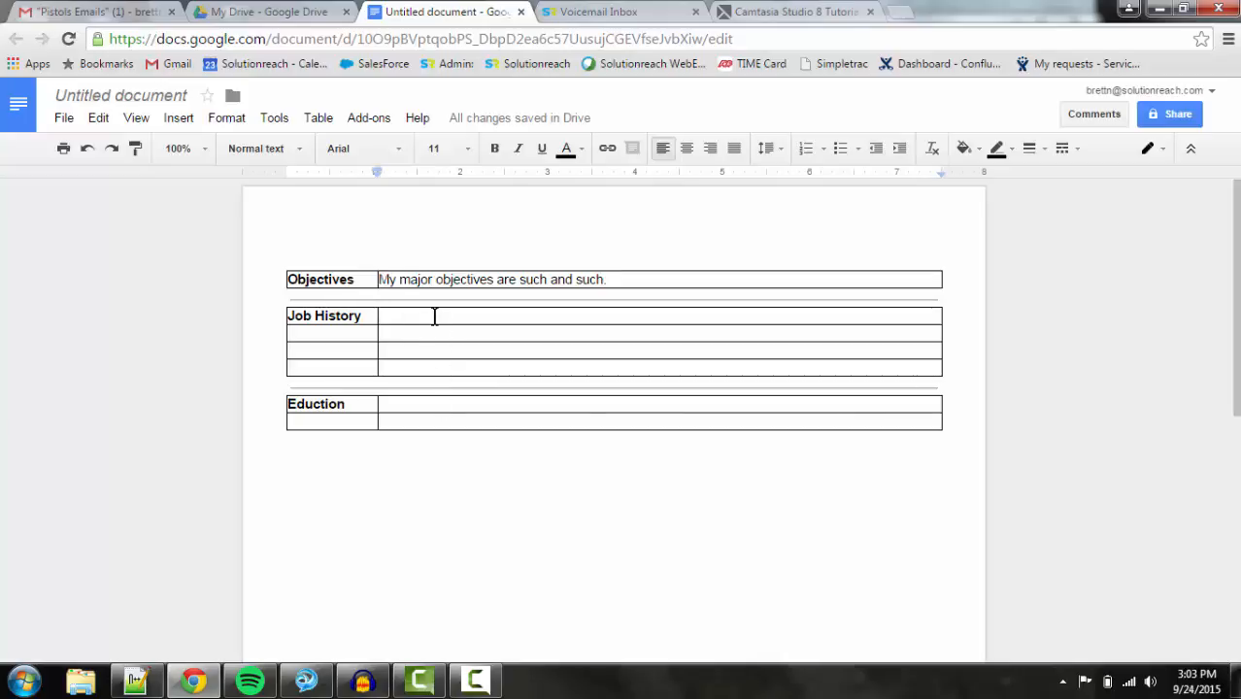
Step: Enter "example stuff" followed by a blank line in the cell beside the Job History heading
text(exampl)
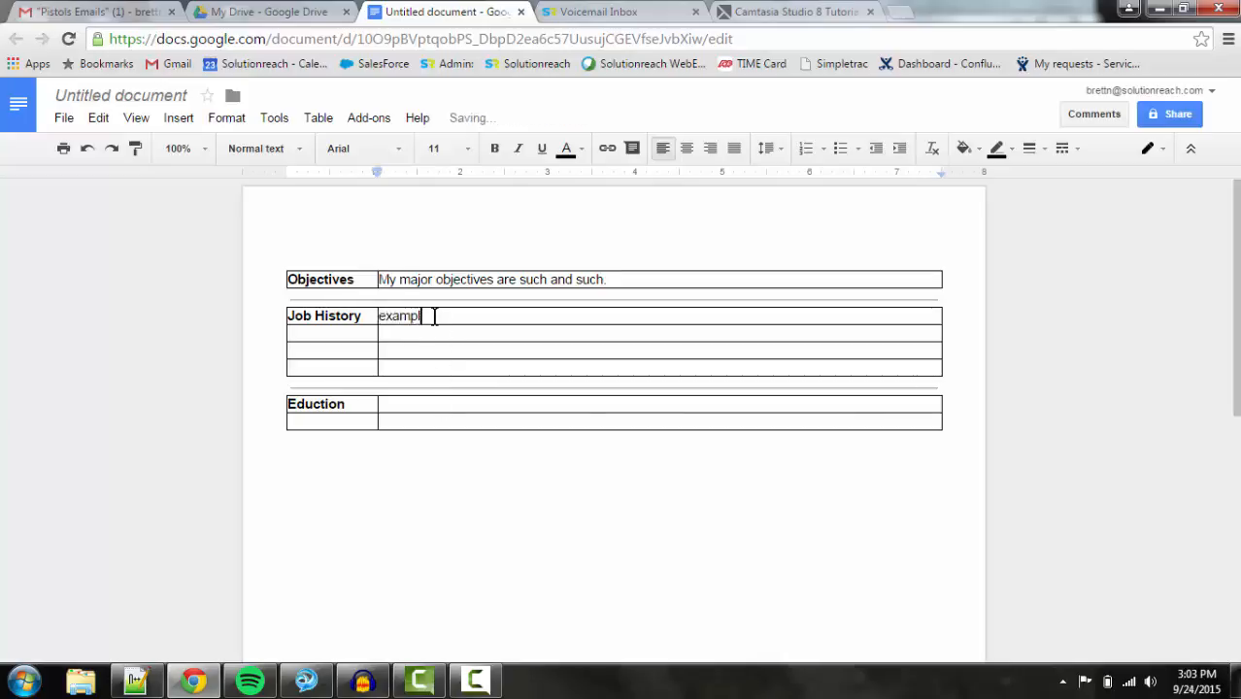
text(e stuff)
key(Return)
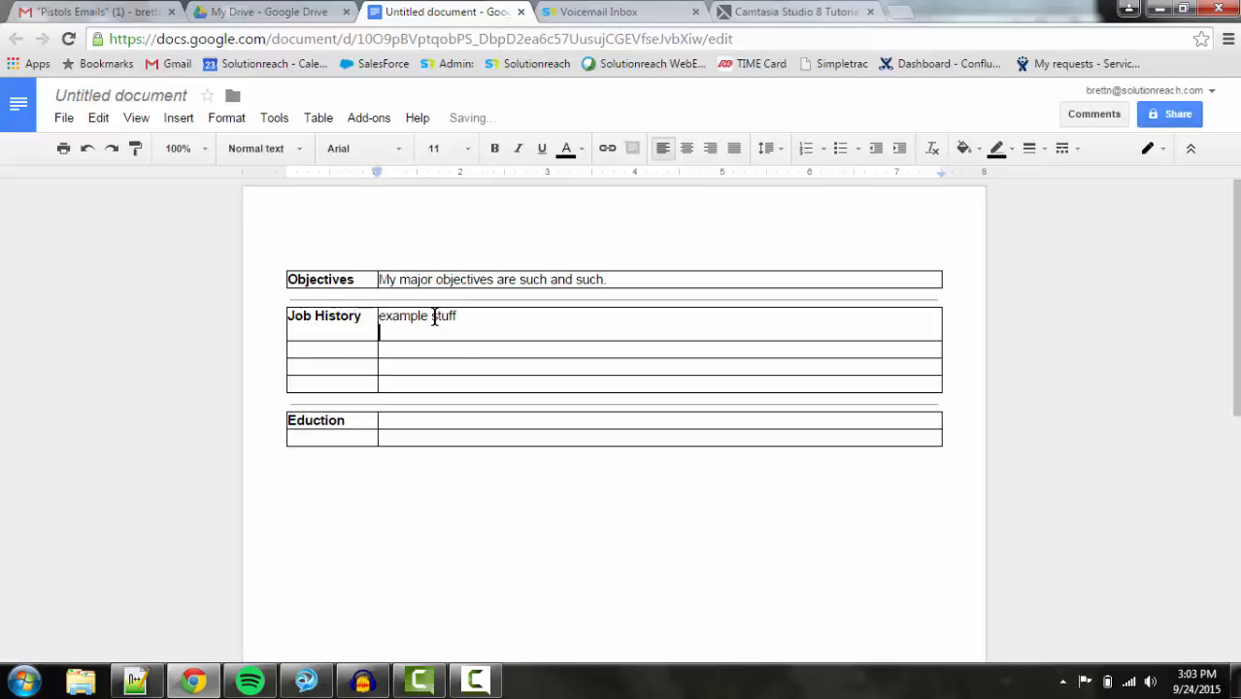
Step: Copy the "example stuff" cell content into the three empty cells below it in the Job History table
drag(461, 320, 408, 330)
key(ctrl+c)
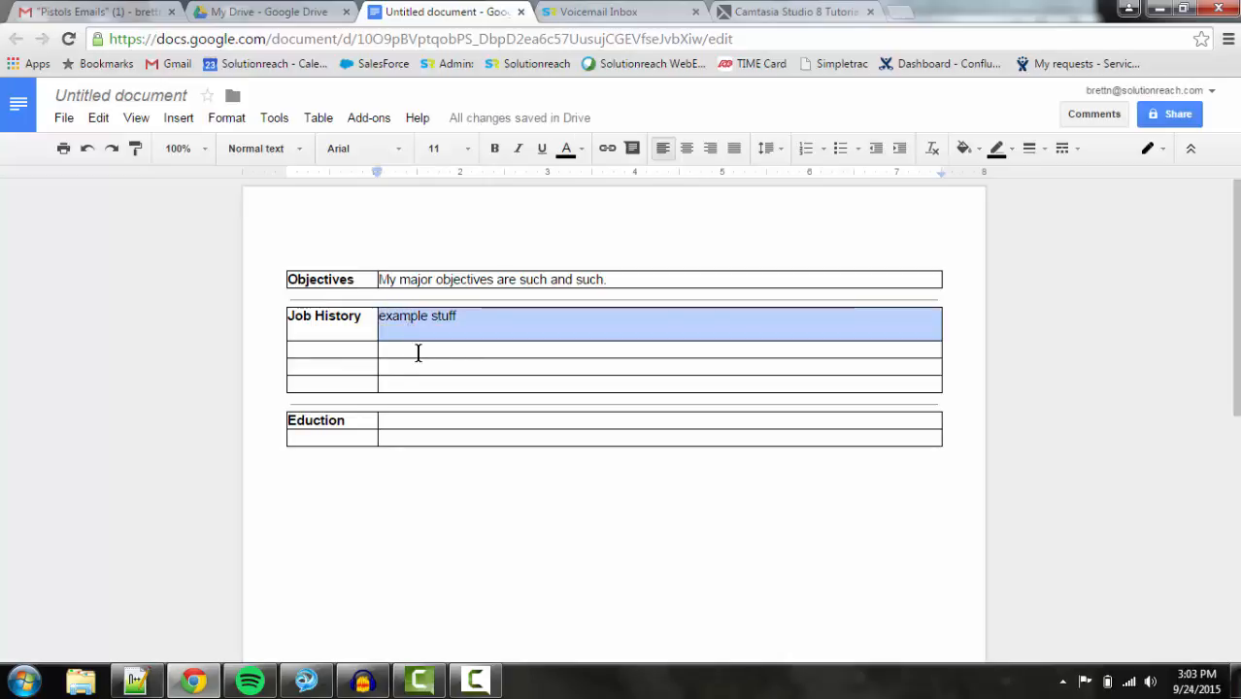
click(417, 352)
key(ctrl+v)
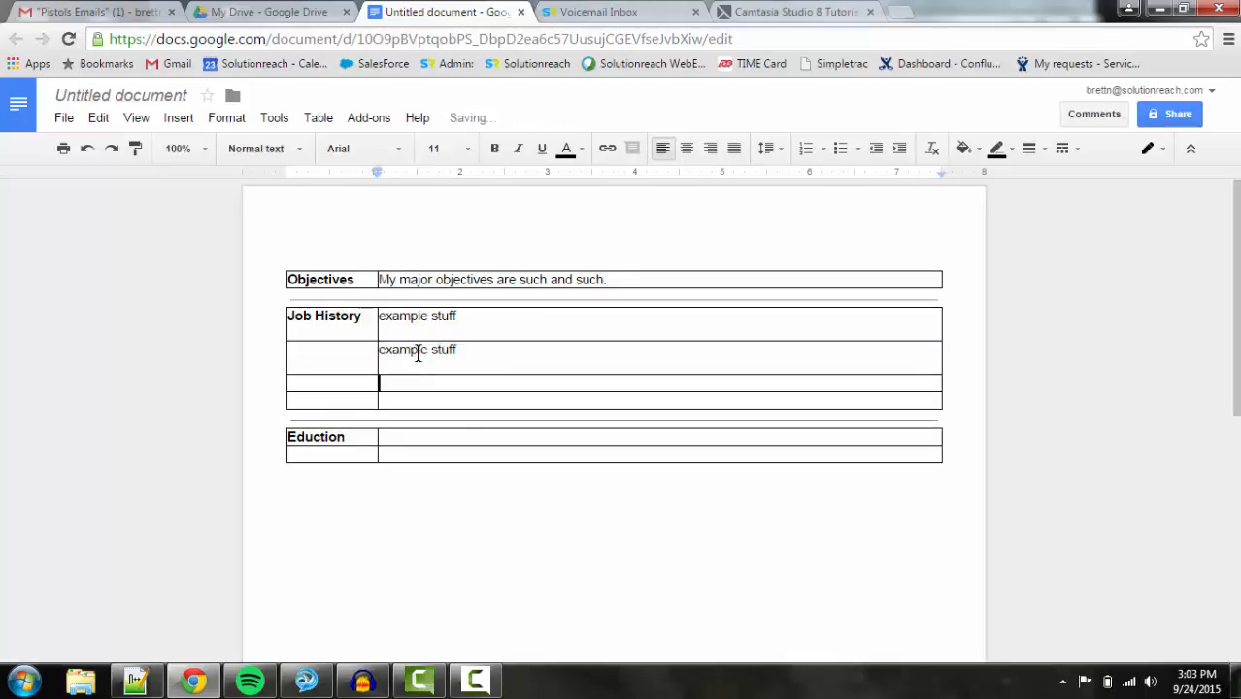
key(ctrl+v)
key(ctrl+v)
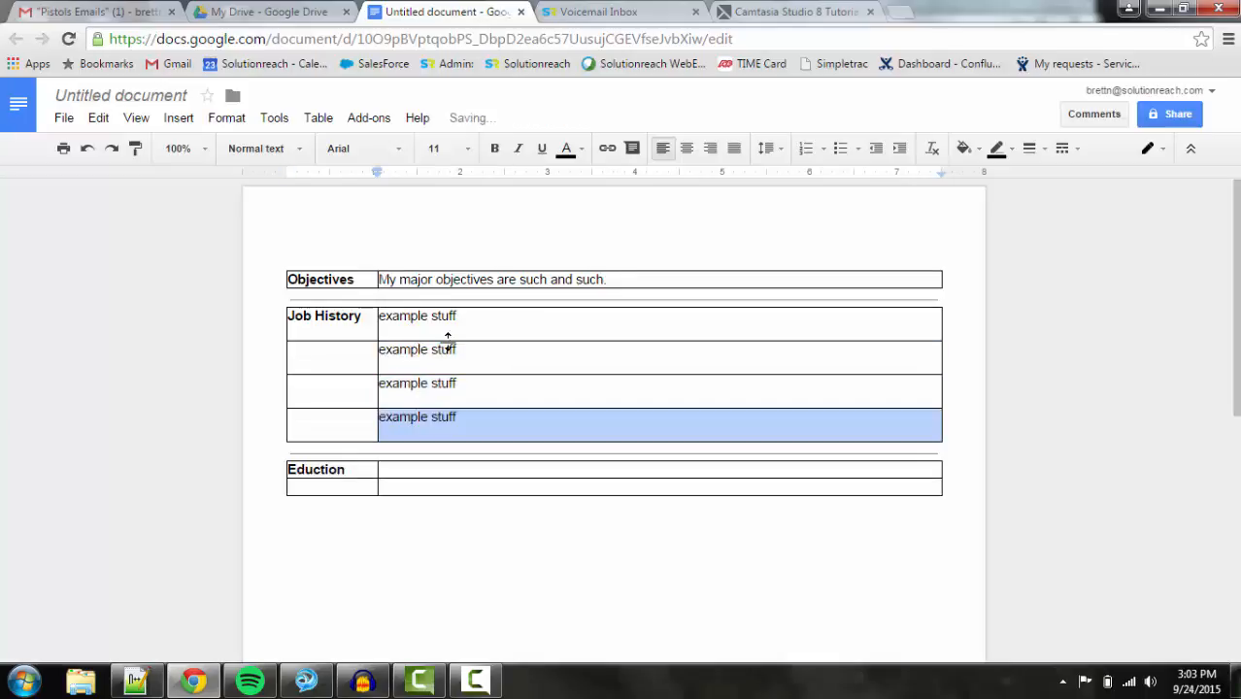
Step: Set the Job History table's border width to 0 pt
right_click(442, 317)
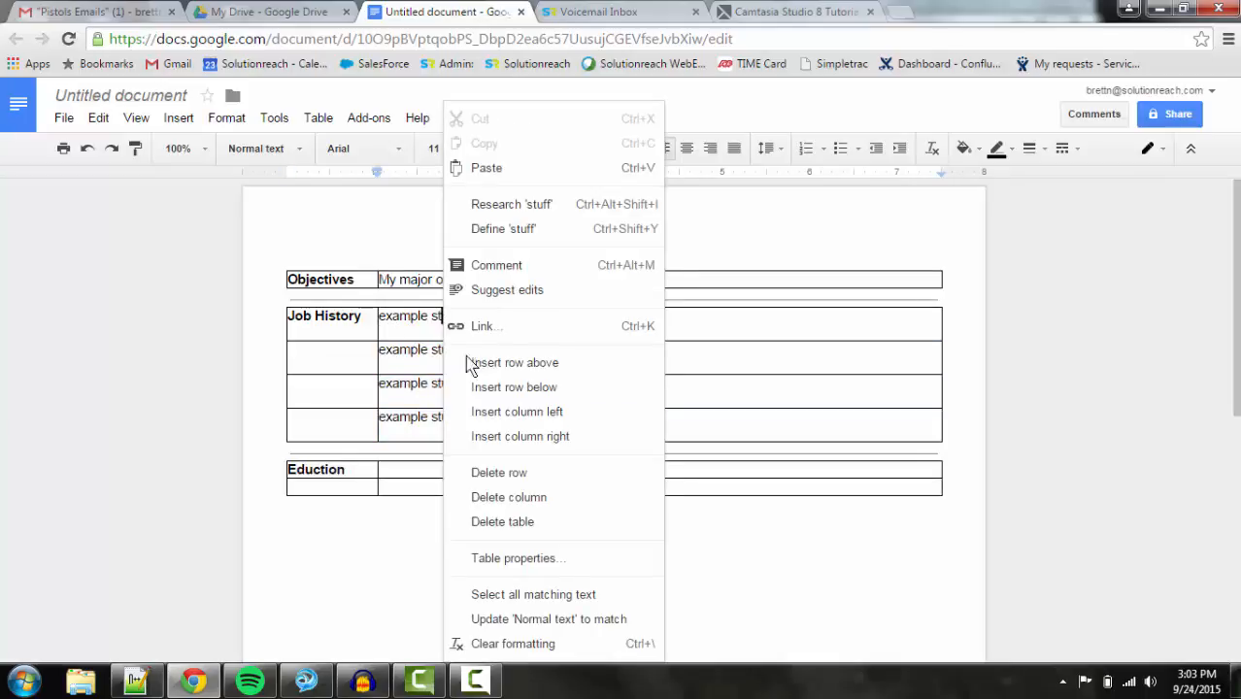
click(521, 558)
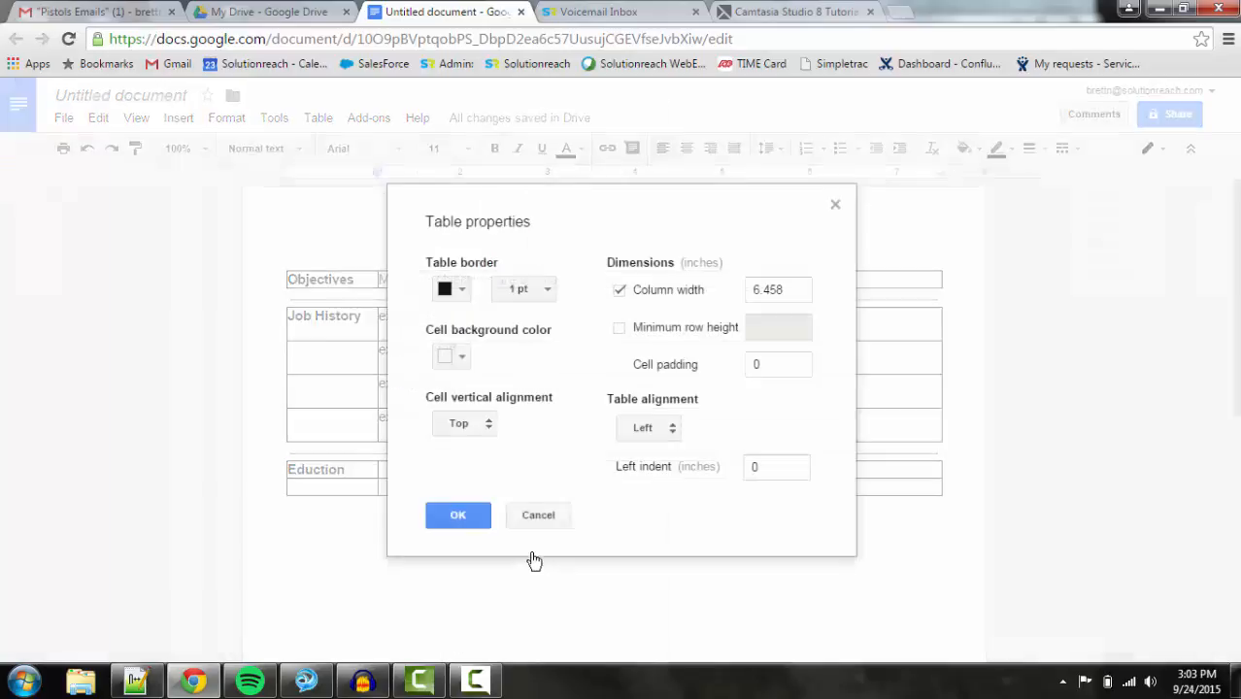
click(542, 292)
click(529, 319)
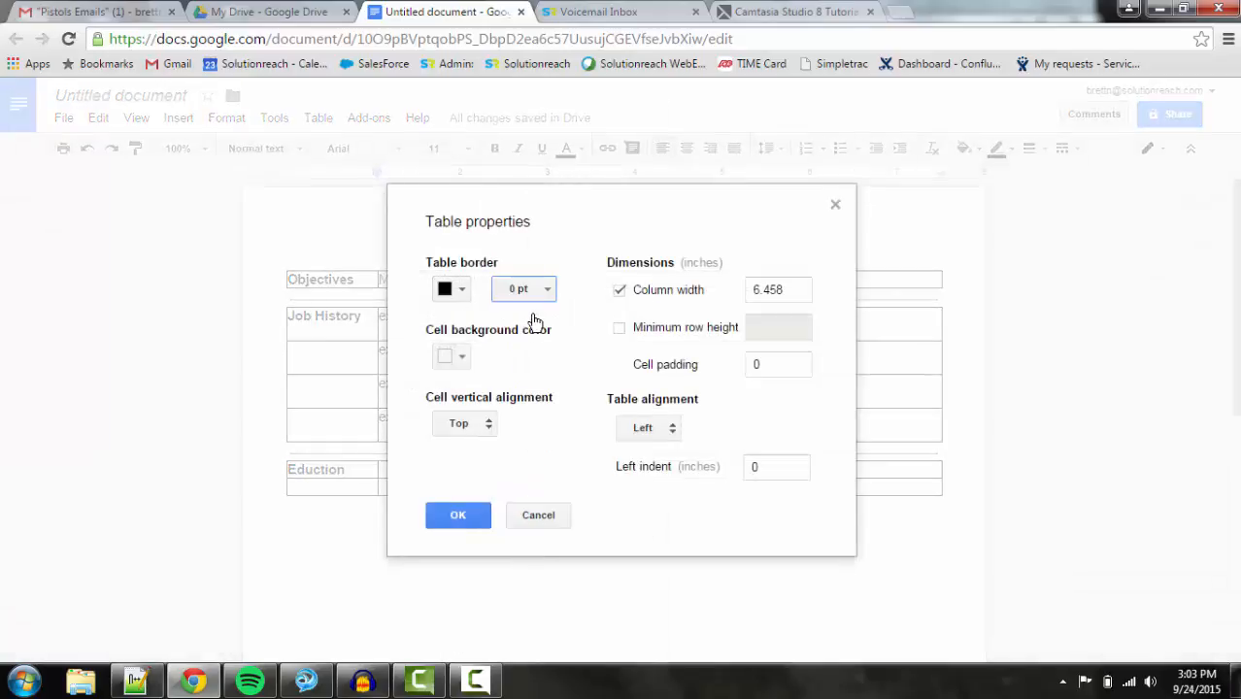
click(459, 515)
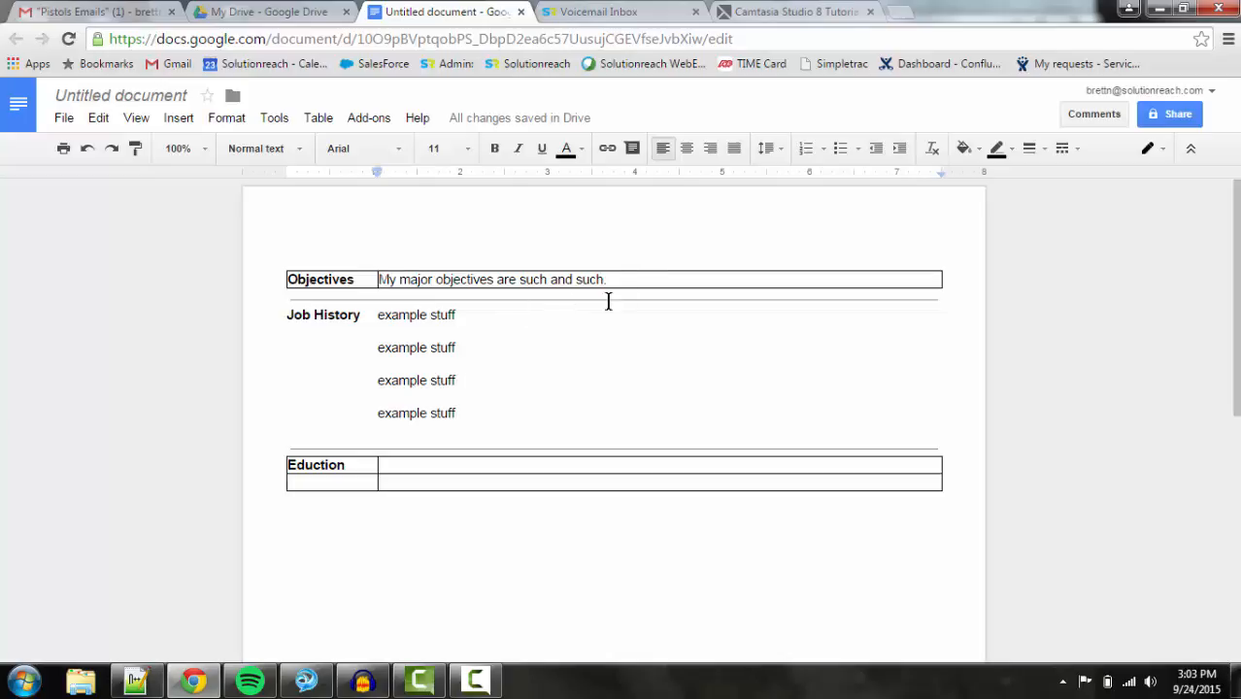
Step: Set the Objectives table's border width to 0 pt
right_click(640, 282)
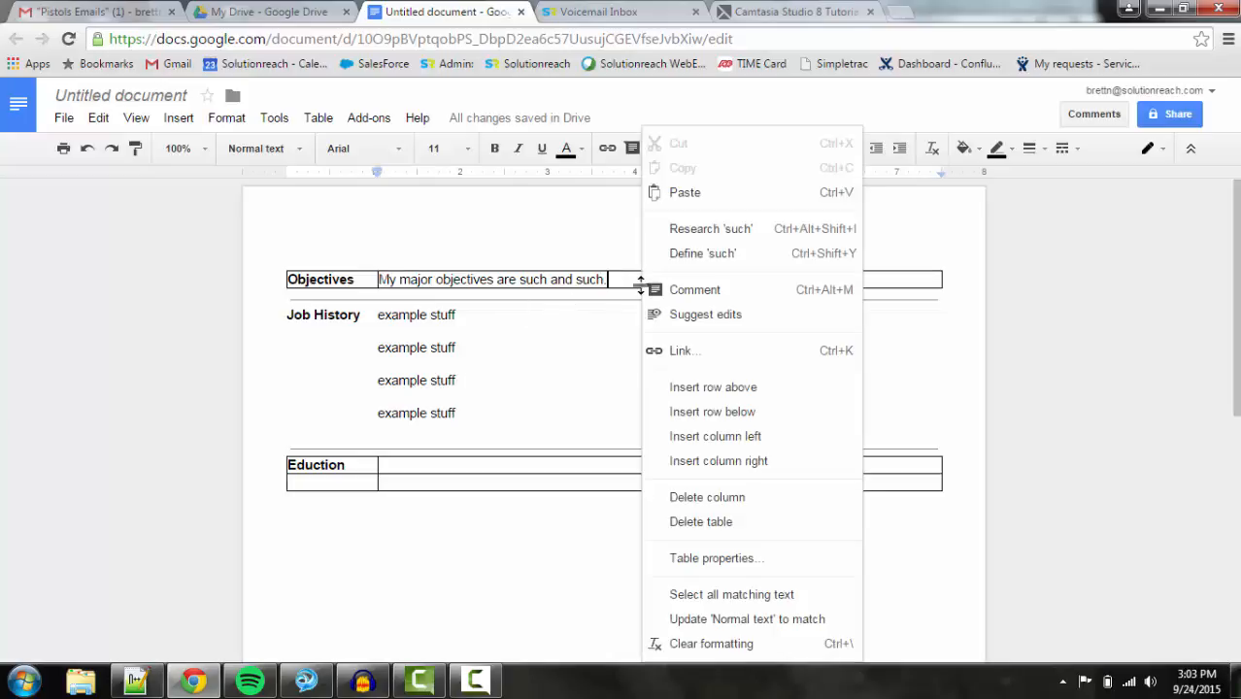
click(717, 558)
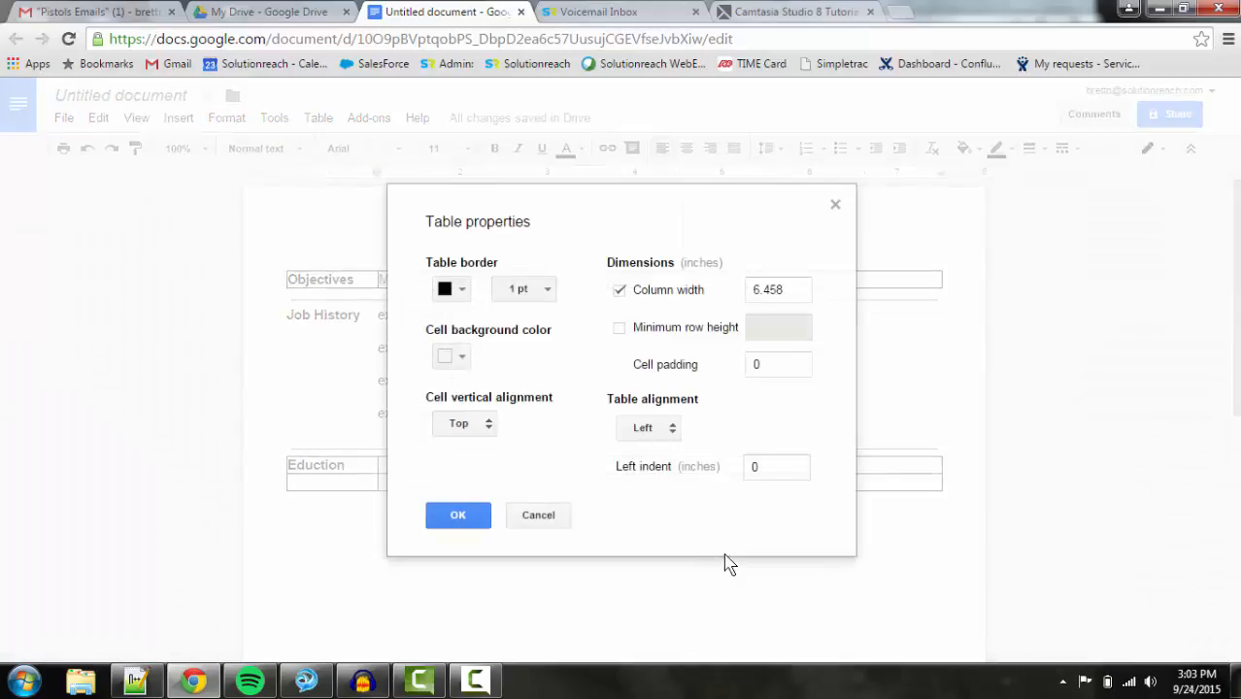
click(545, 293)
click(525, 322)
key(Return)
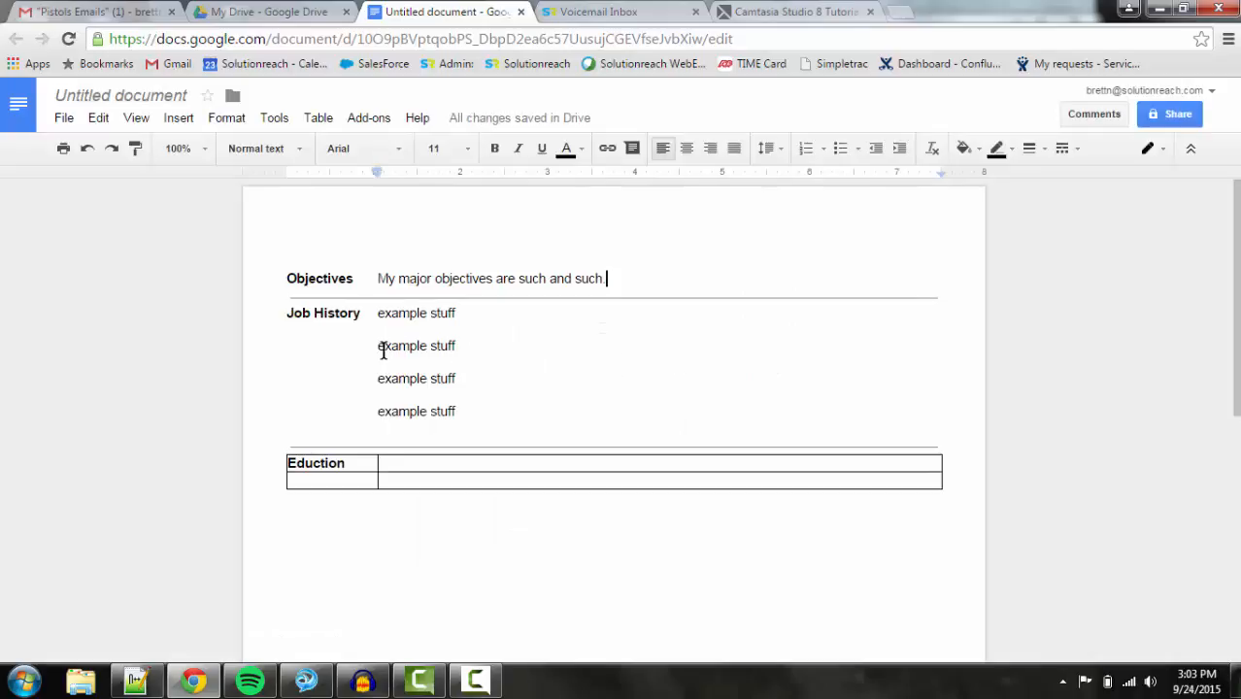
Step: Shade the second "example stuff" cell of the Job History table with the lightest gray background color
drag(379, 346, 542, 355)
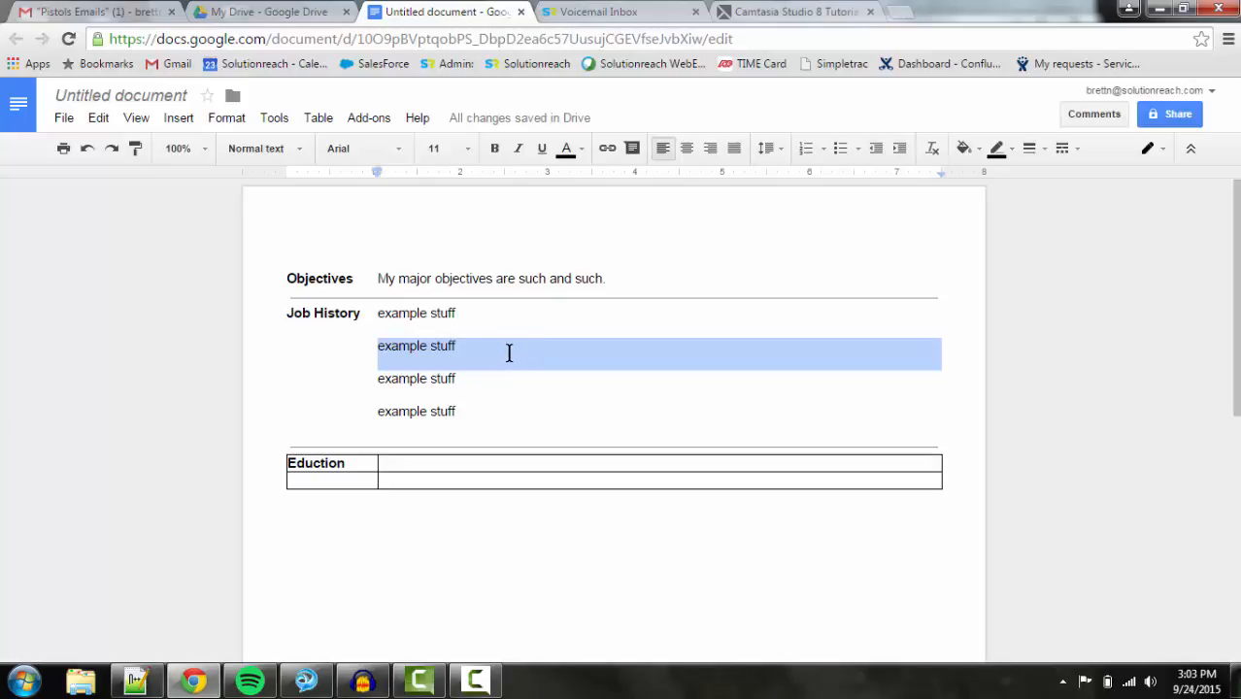
right_click(508, 352)
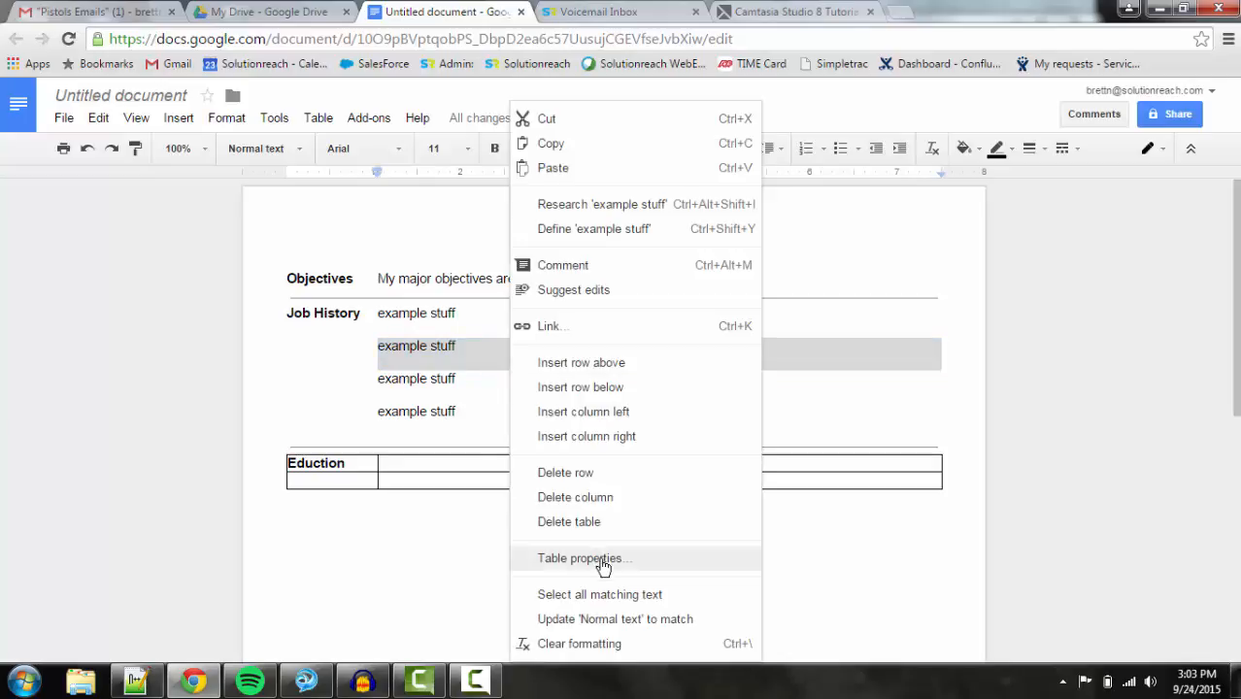
click(603, 561)
click(469, 360)
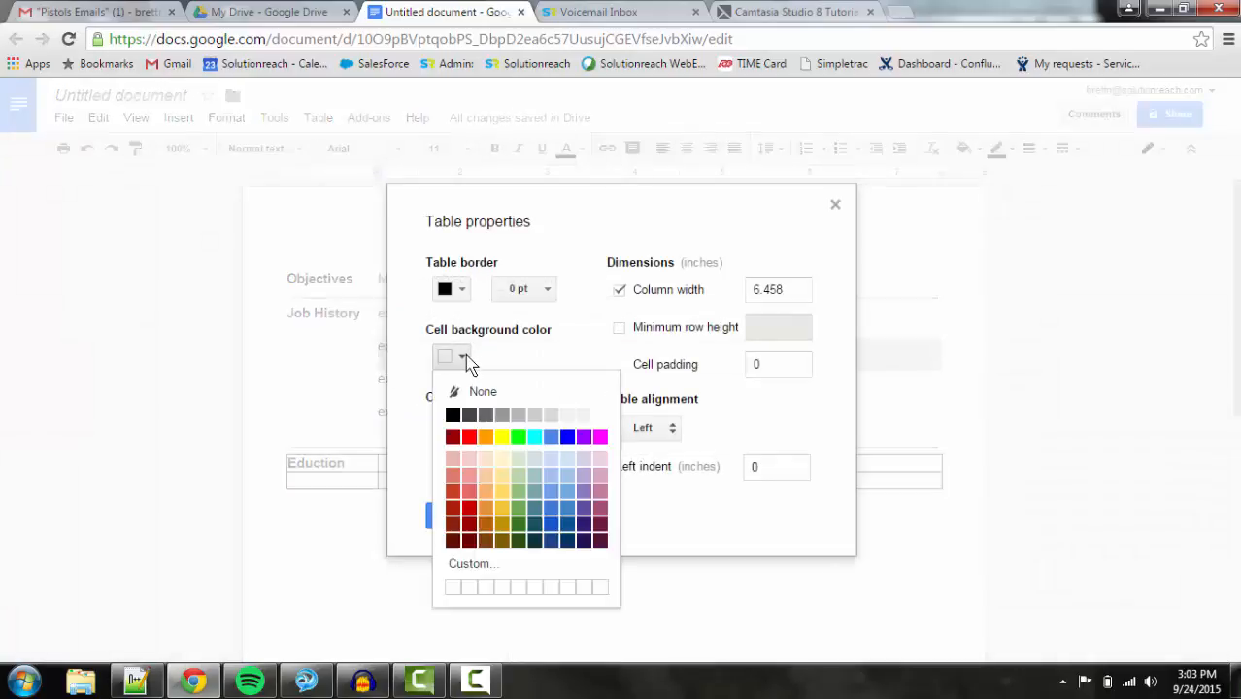
click(584, 416)
click(461, 516)
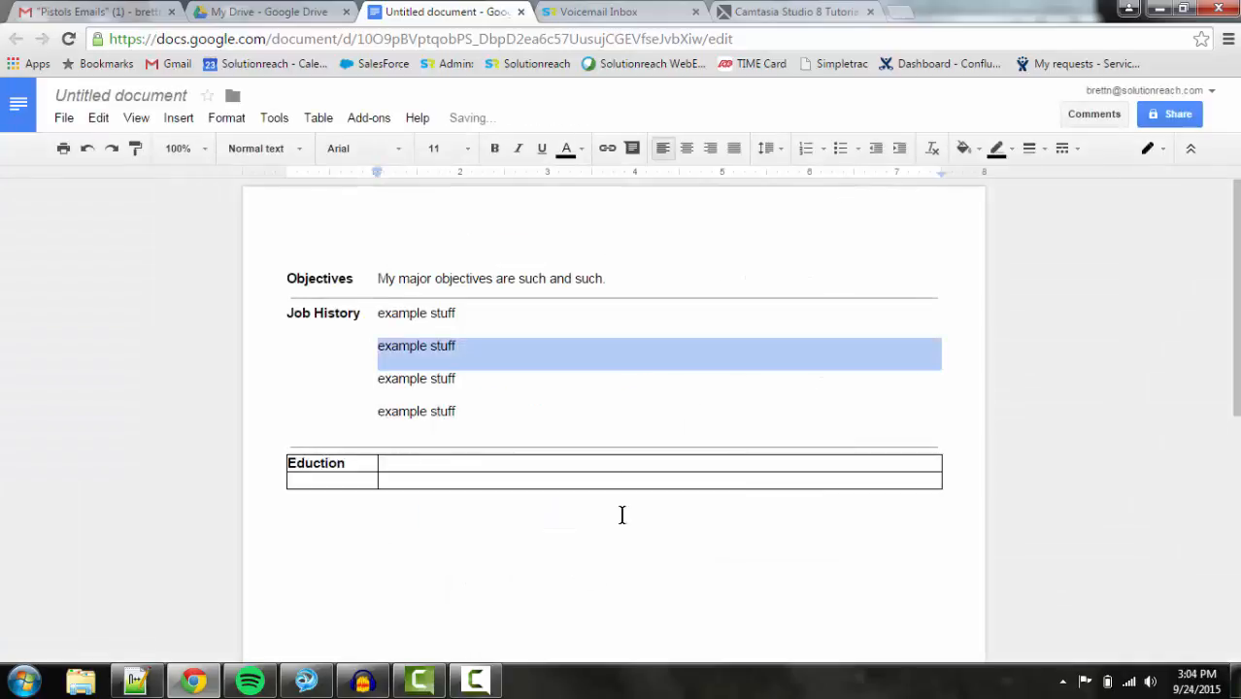
click(637, 433)
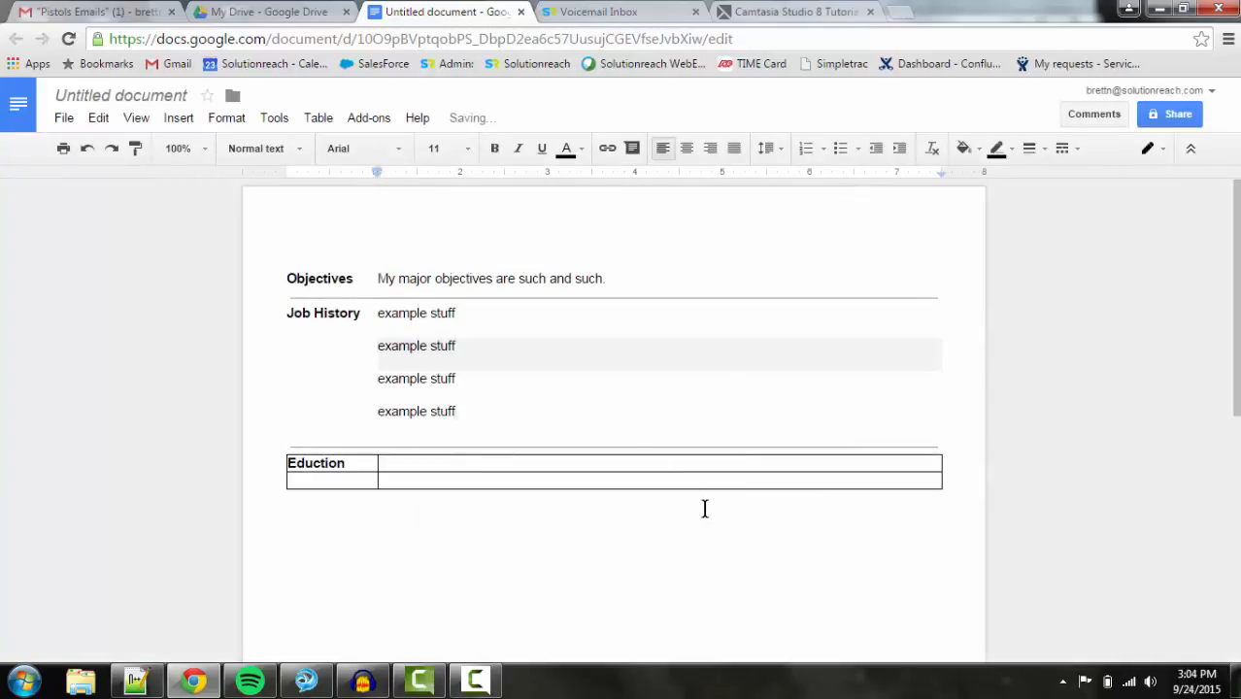